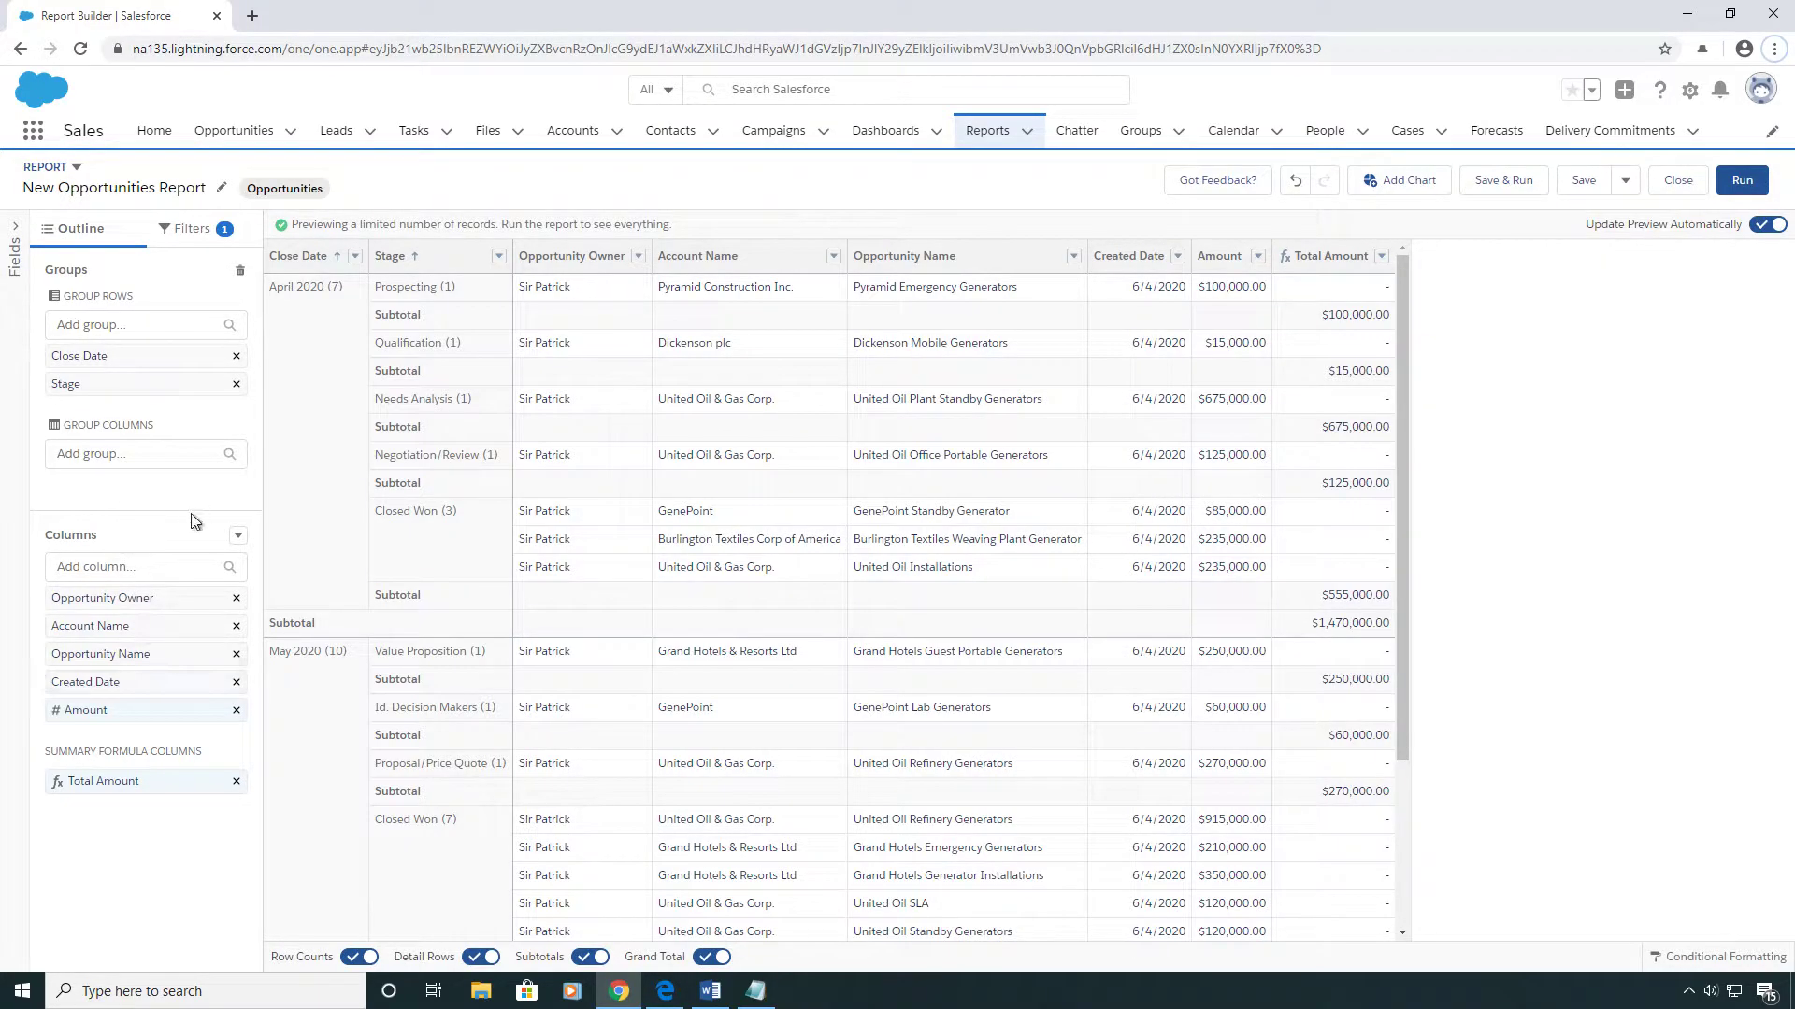
# - Show the Columns menu with bucket, summary formula and row-level column options
pyautogui.click(238, 535)
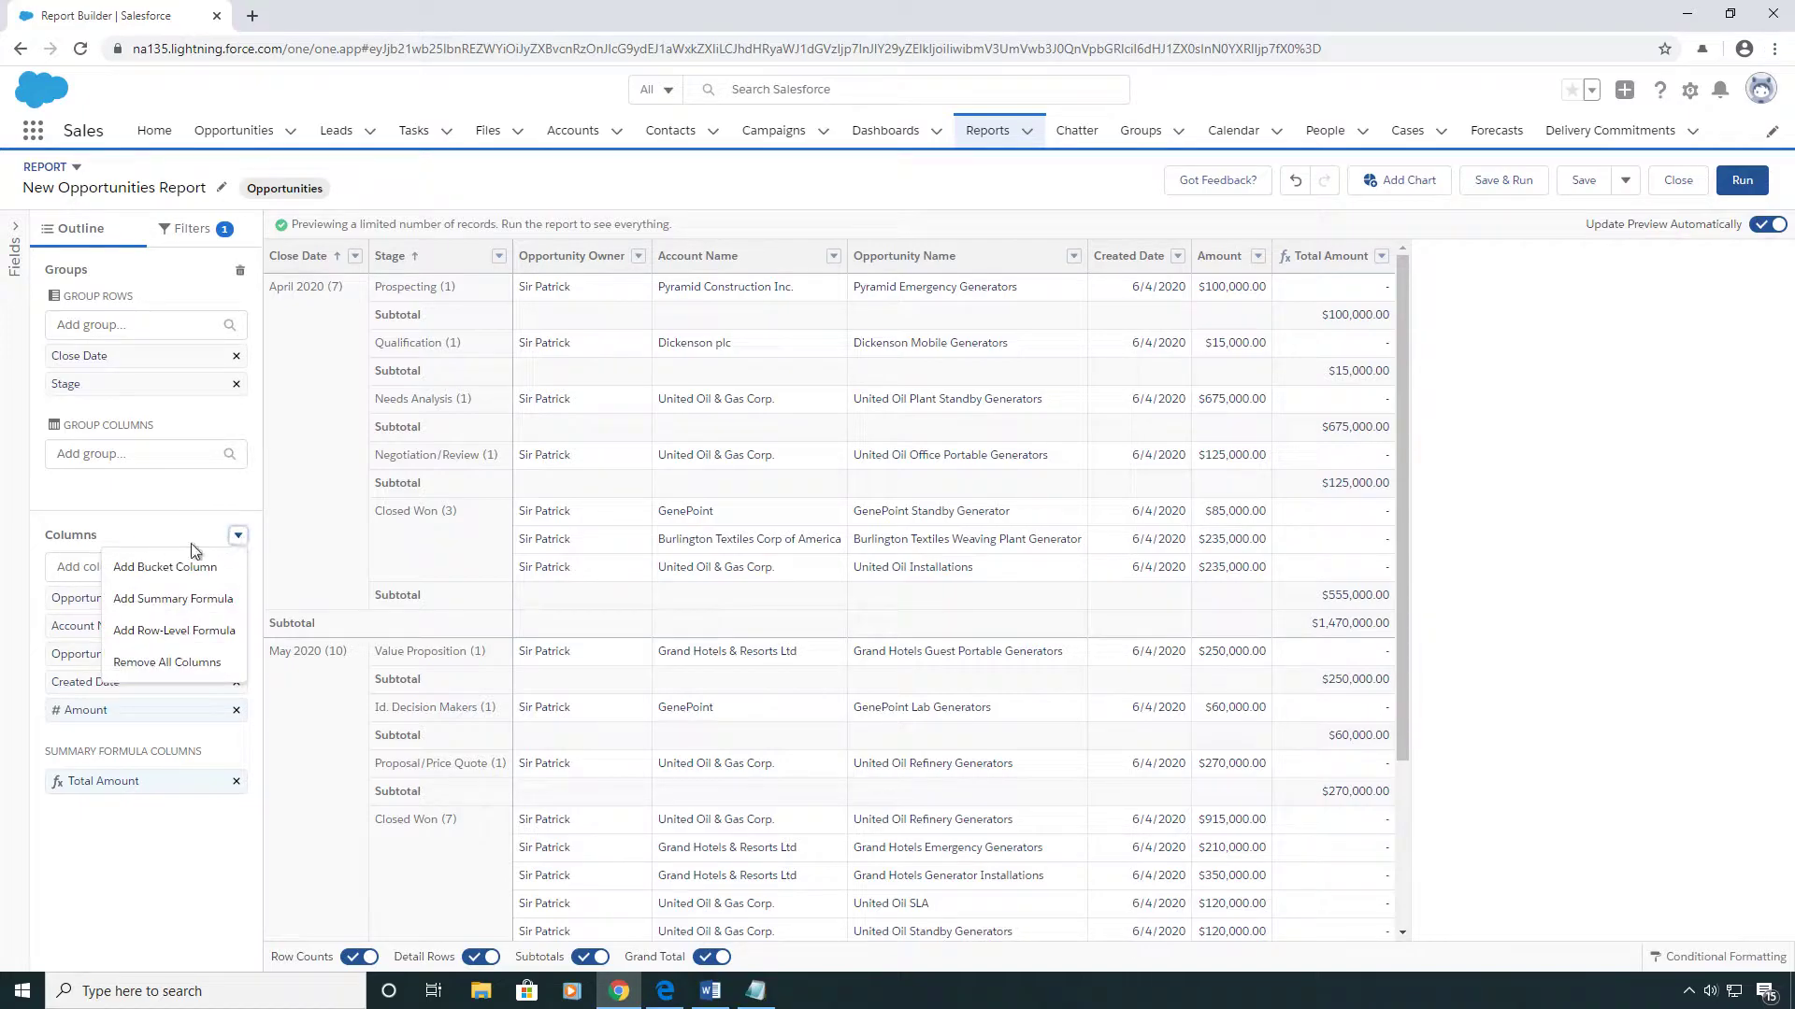
# - Create a summary formula column 'Percent of Total Amount Stage' with Percent output type
pyautogui.click(193, 599)
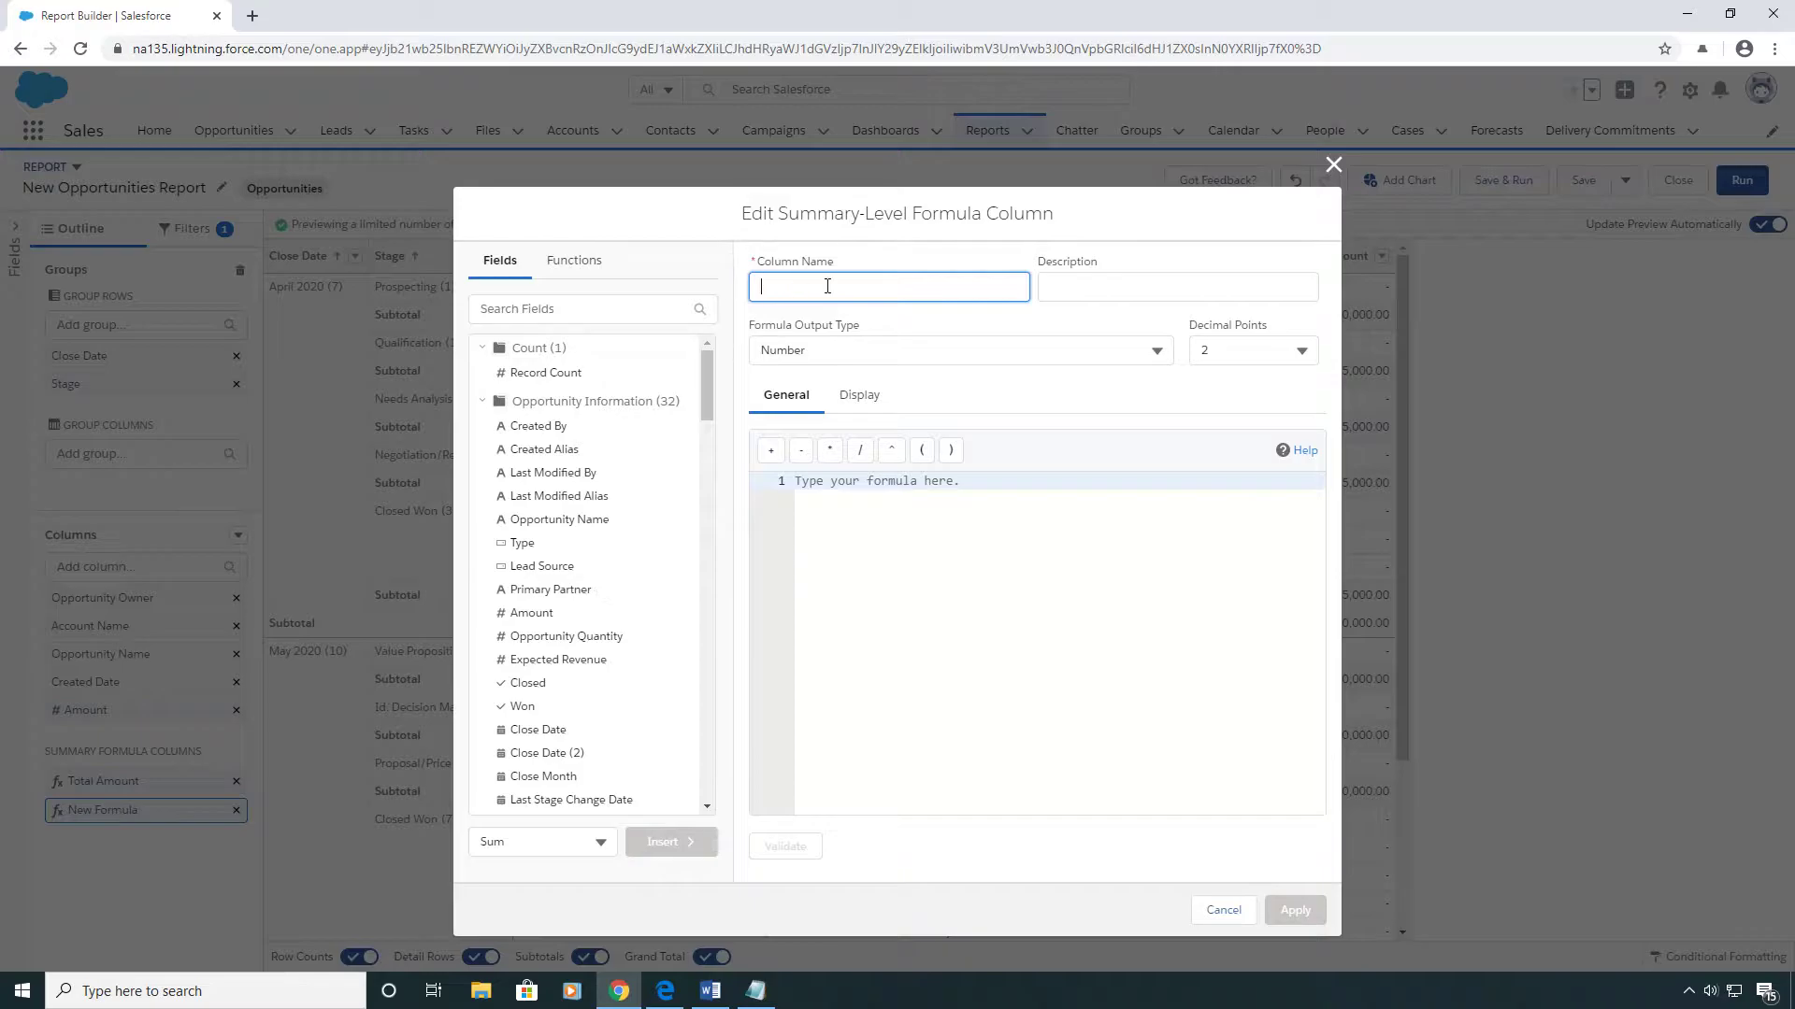
pyautogui.write('Per')
pyautogui.write('cent of Total')
pyautogui.write(' Amount')
pyautogui.write('(%')
pyautogui.press('BackSpace')
pyautogui.press('BackSpace')
pyautogui.write('Stage')
pyautogui.click(934, 351)
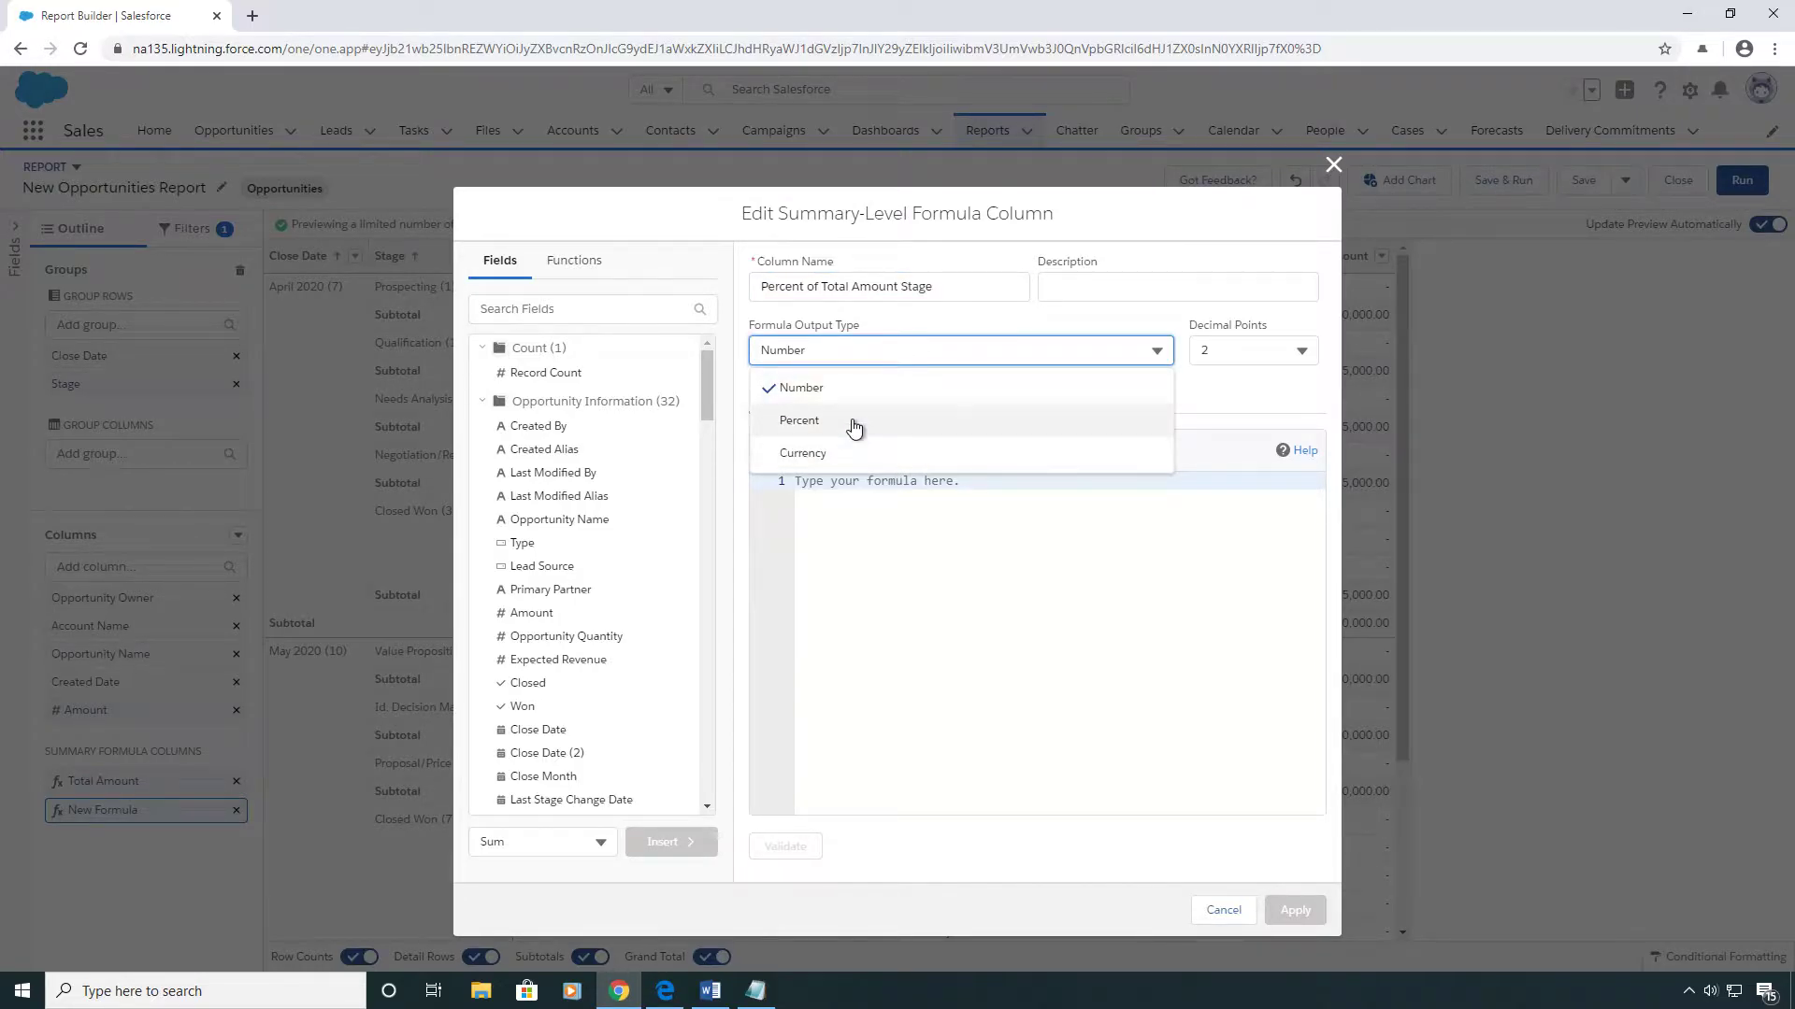
pyautogui.click(854, 421)
# - Enter AMOUNT:SUM / PARENTGROUPVAL(AMOUNT:SUM,CLOSE_DATE) and validate it, getting a grouping-context warning
pyautogui.click(938, 516)
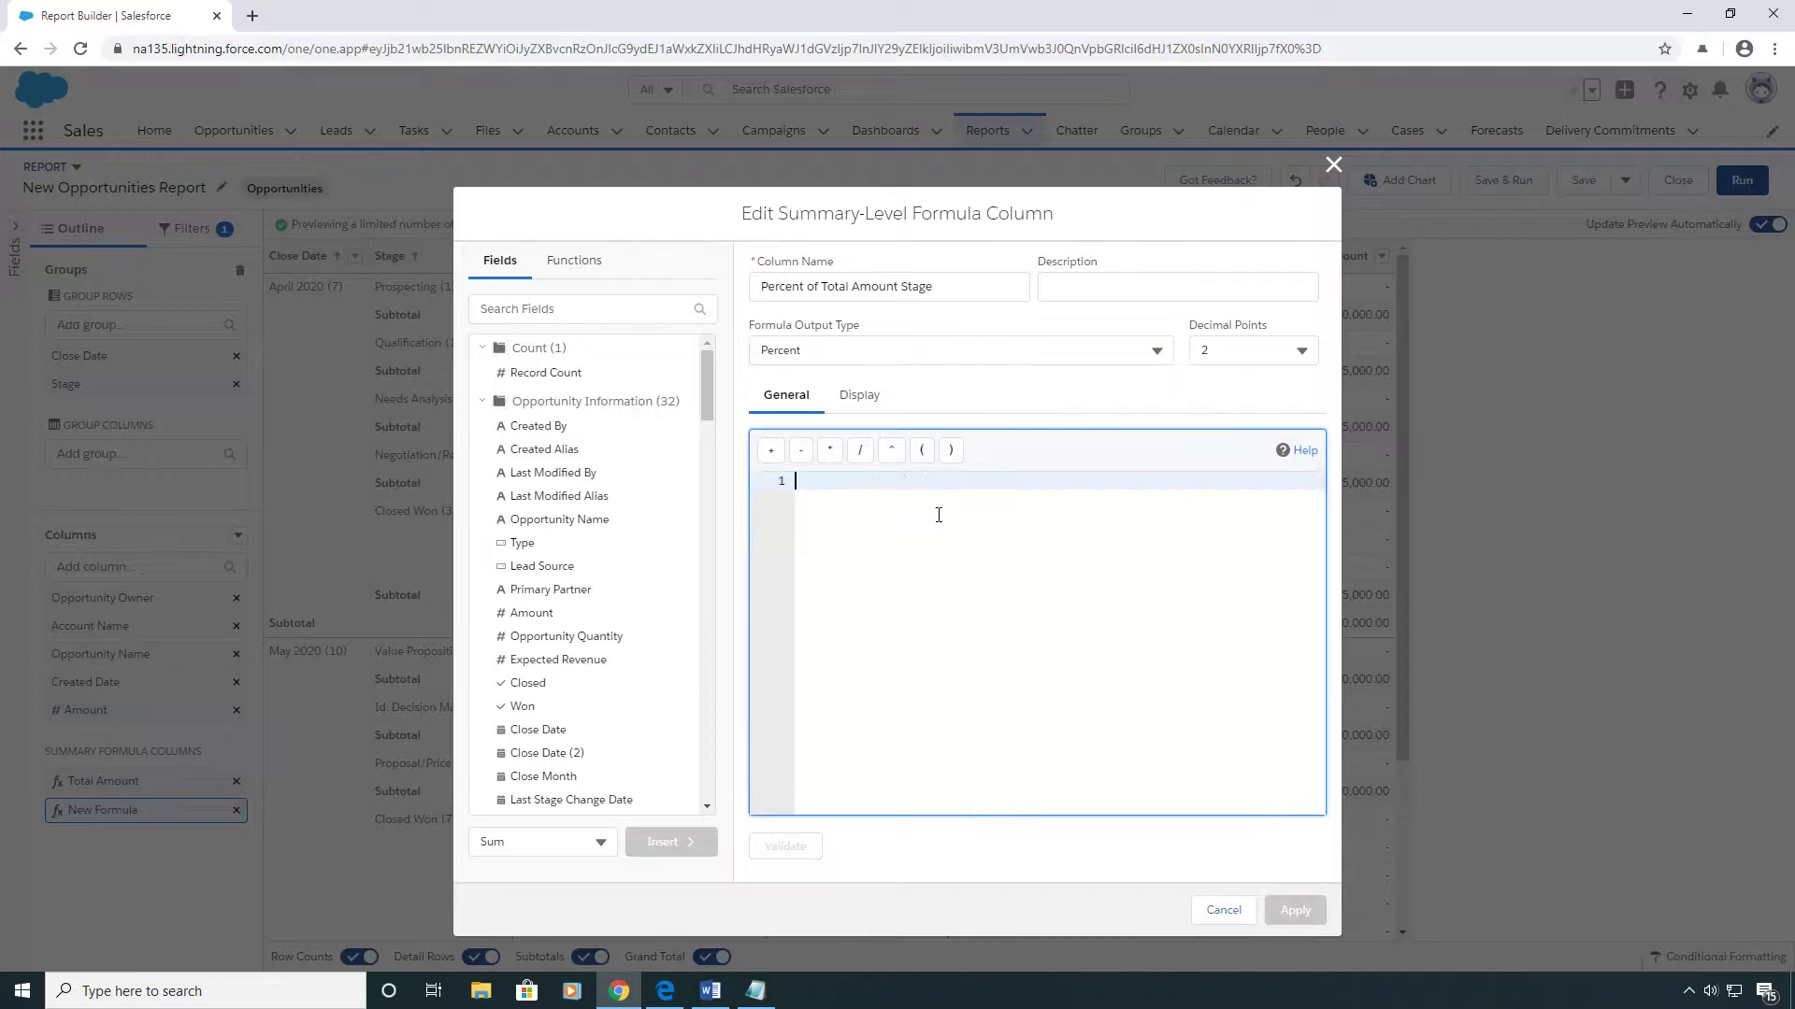
pyautogui.write('AMOUNT:SUM/PARENTGROUPVAL(AMOUNT:SUM,CLOSE_DATE)')
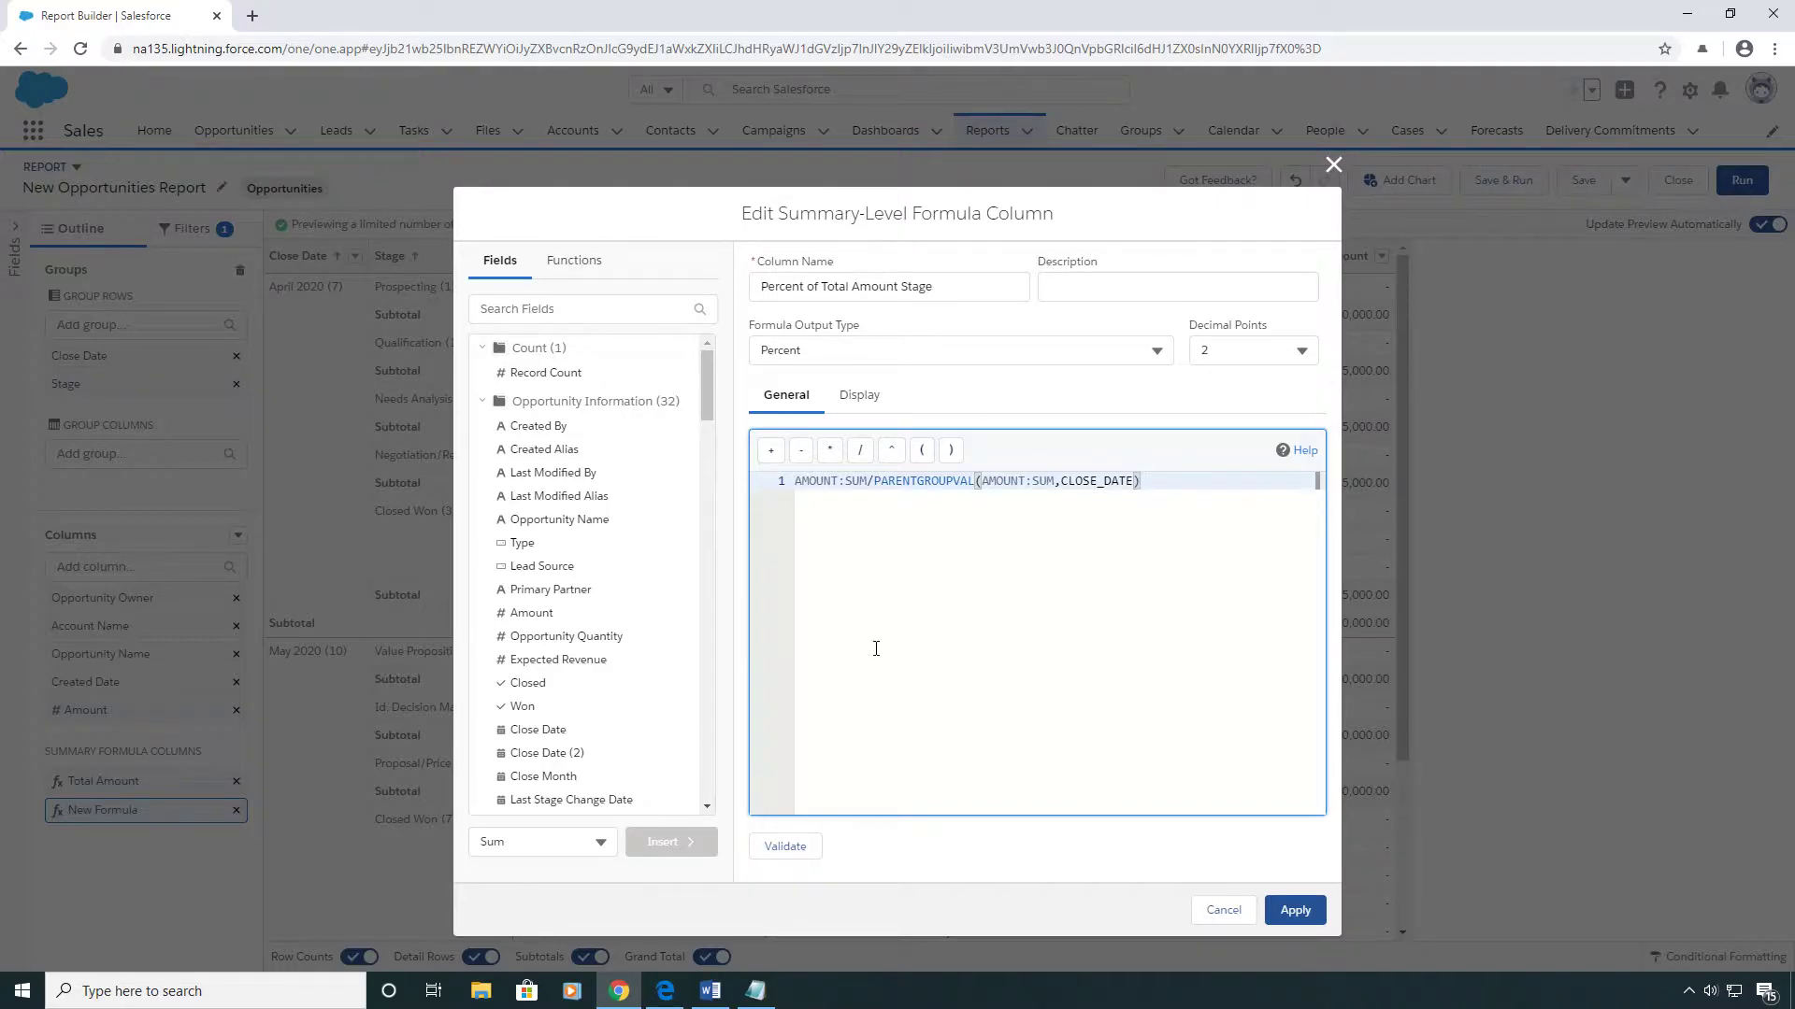
pyautogui.click(871, 483)
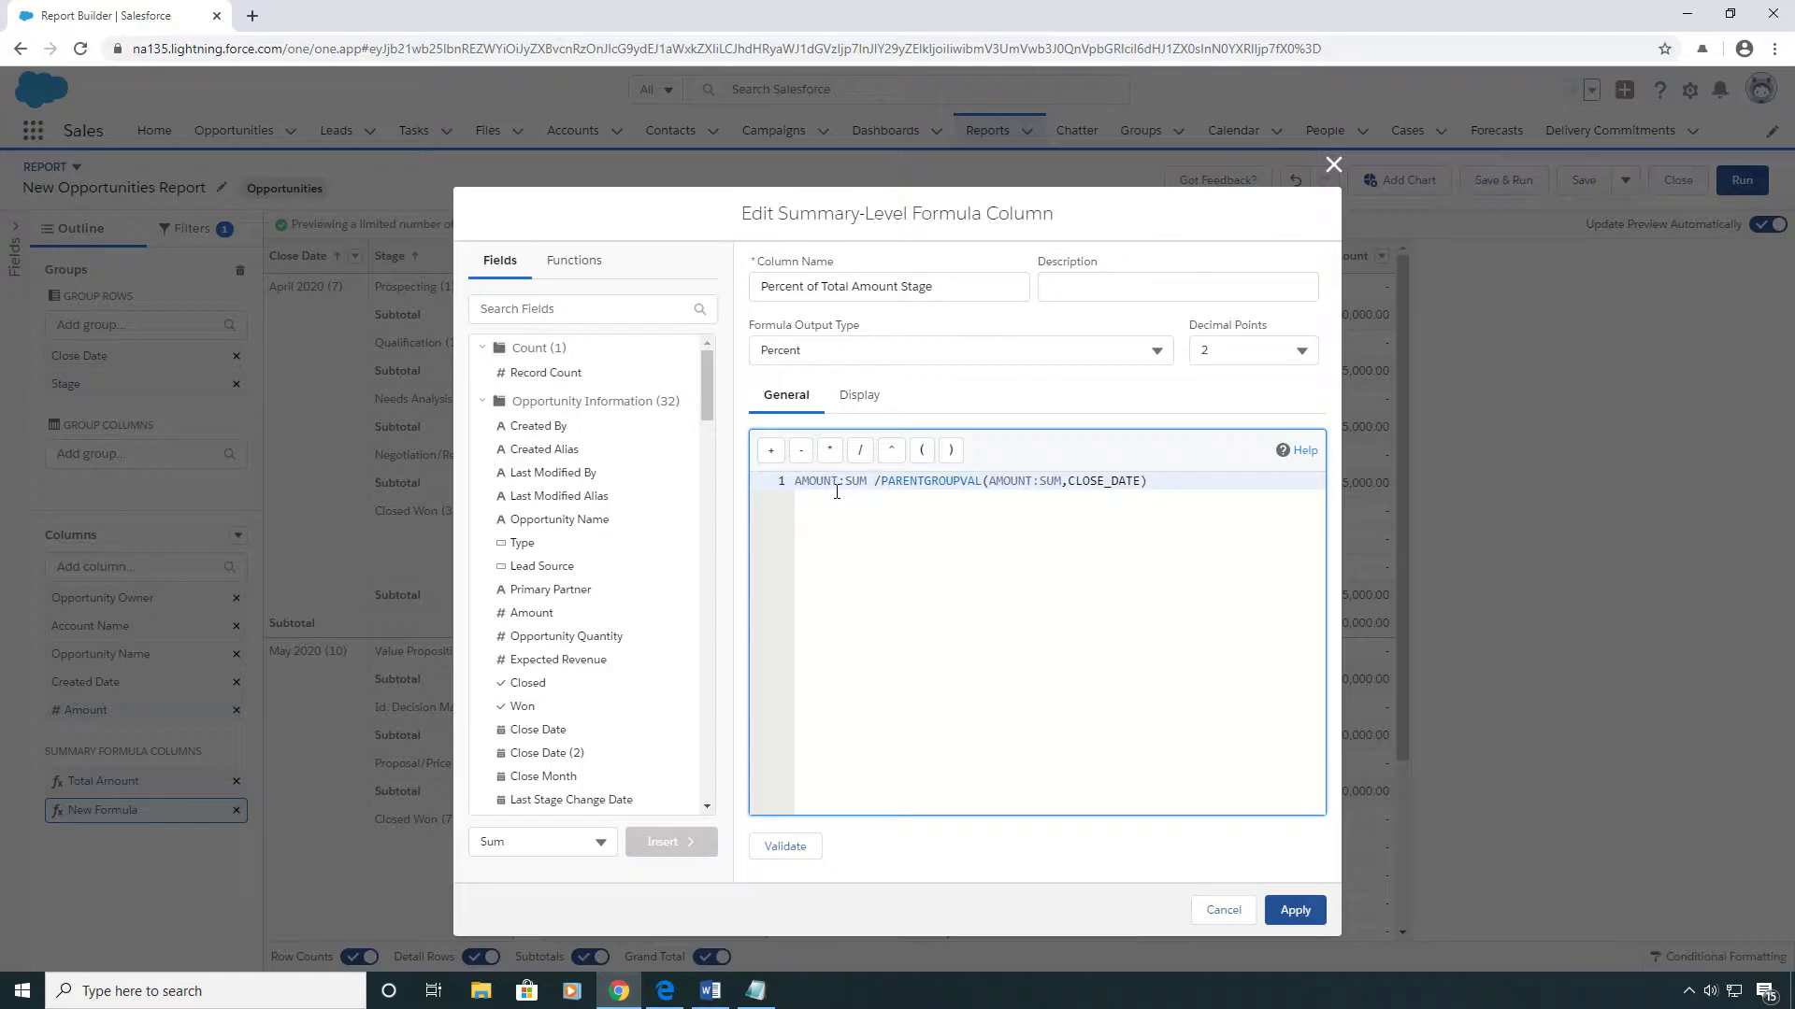
pyautogui.click(878, 483)
pyautogui.moveTo(995, 482); pyautogui.dragTo(1069, 481)
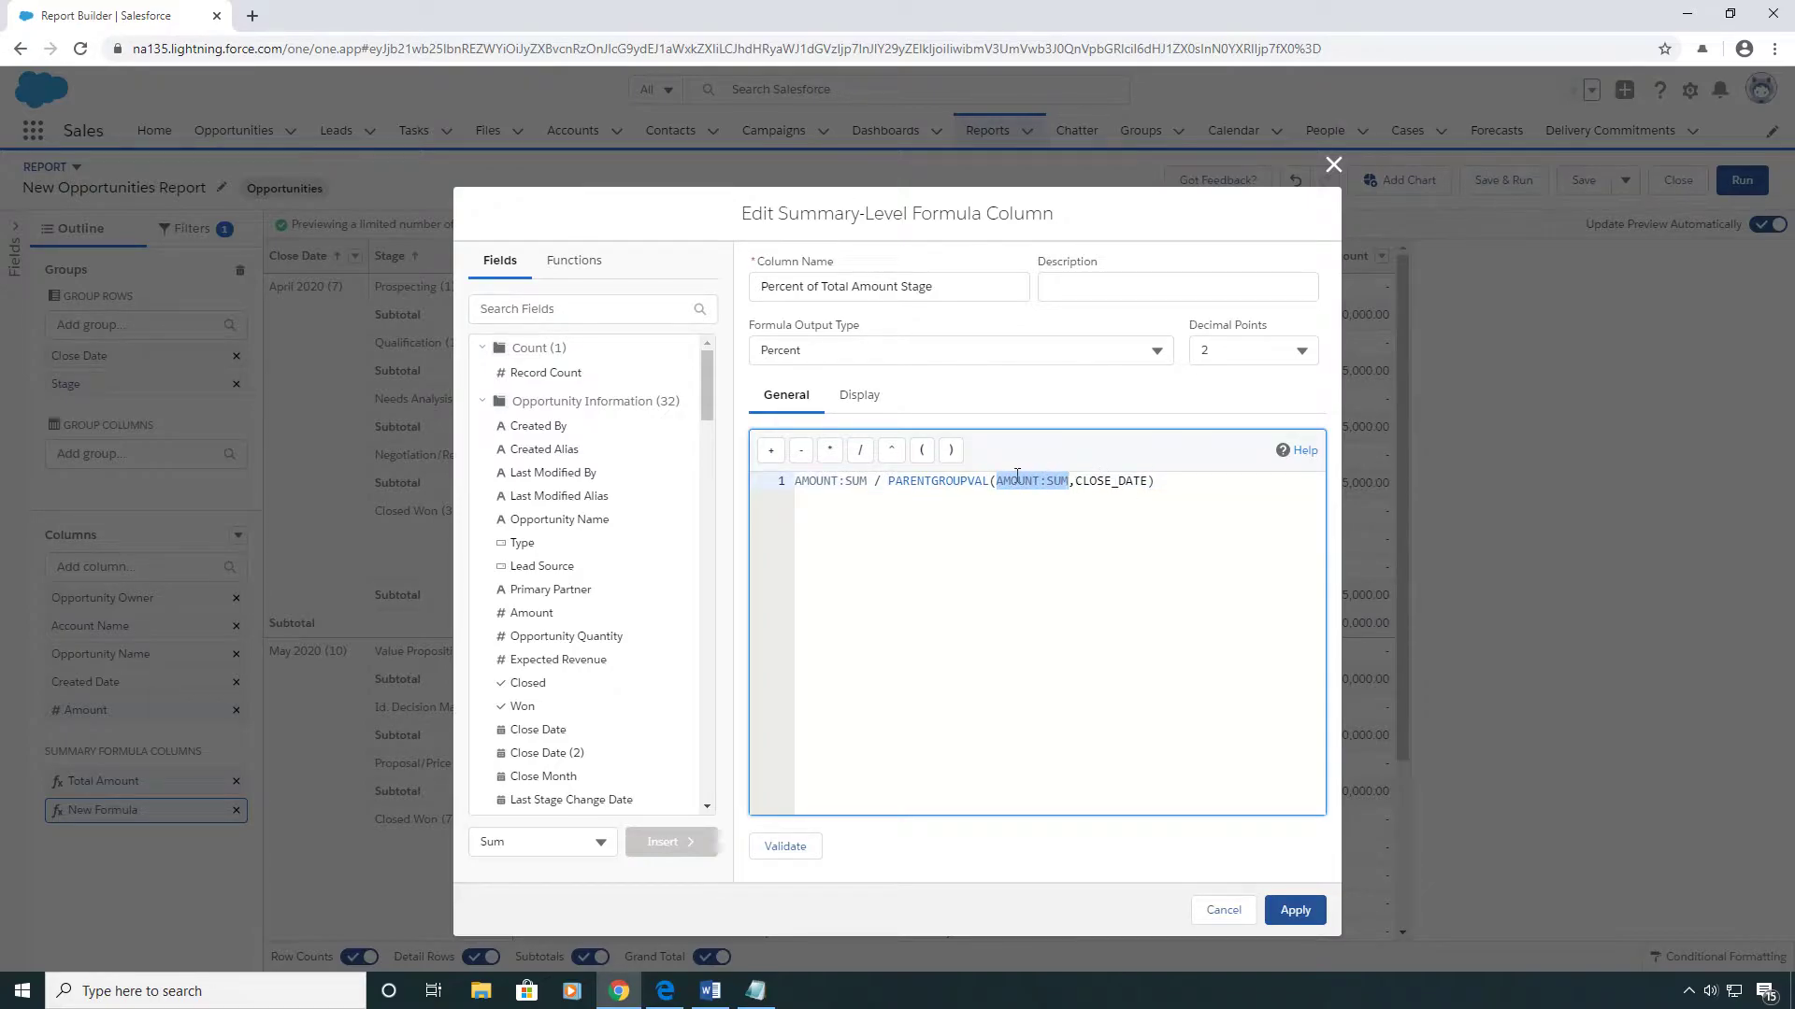
pyautogui.moveTo(1074, 480); pyautogui.dragTo(1151, 481)
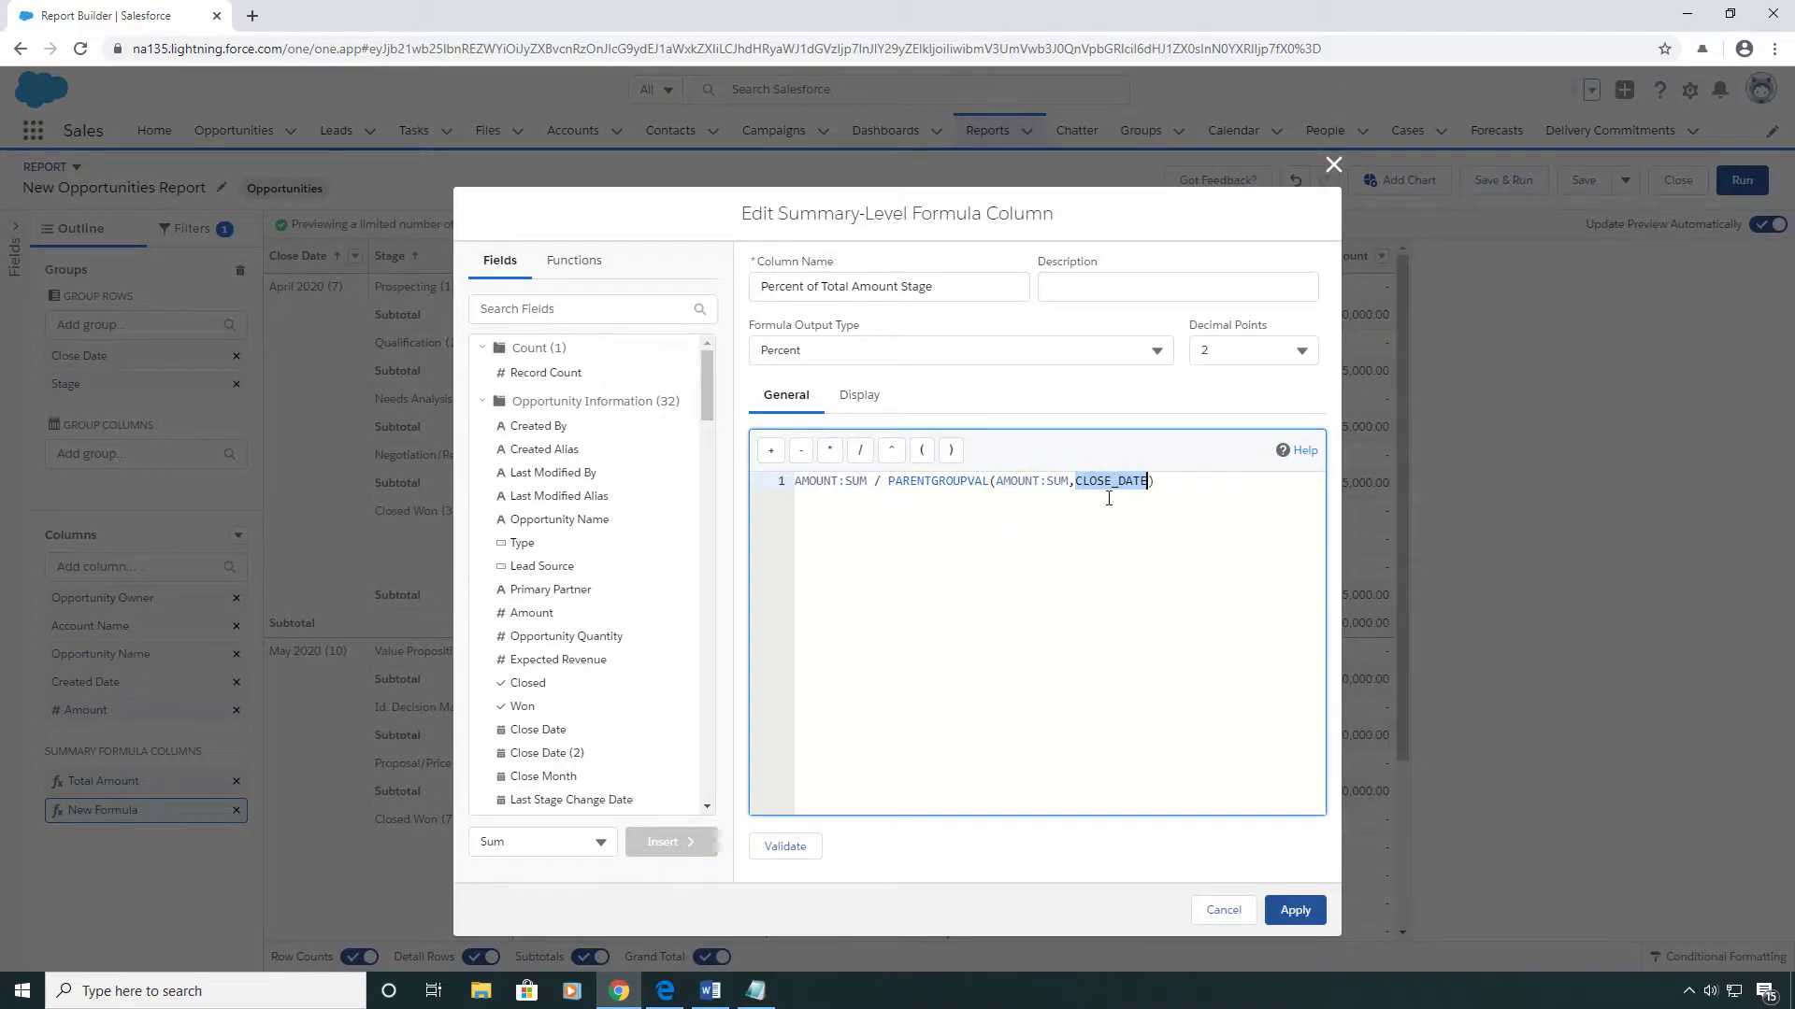
pyautogui.click(786, 849)
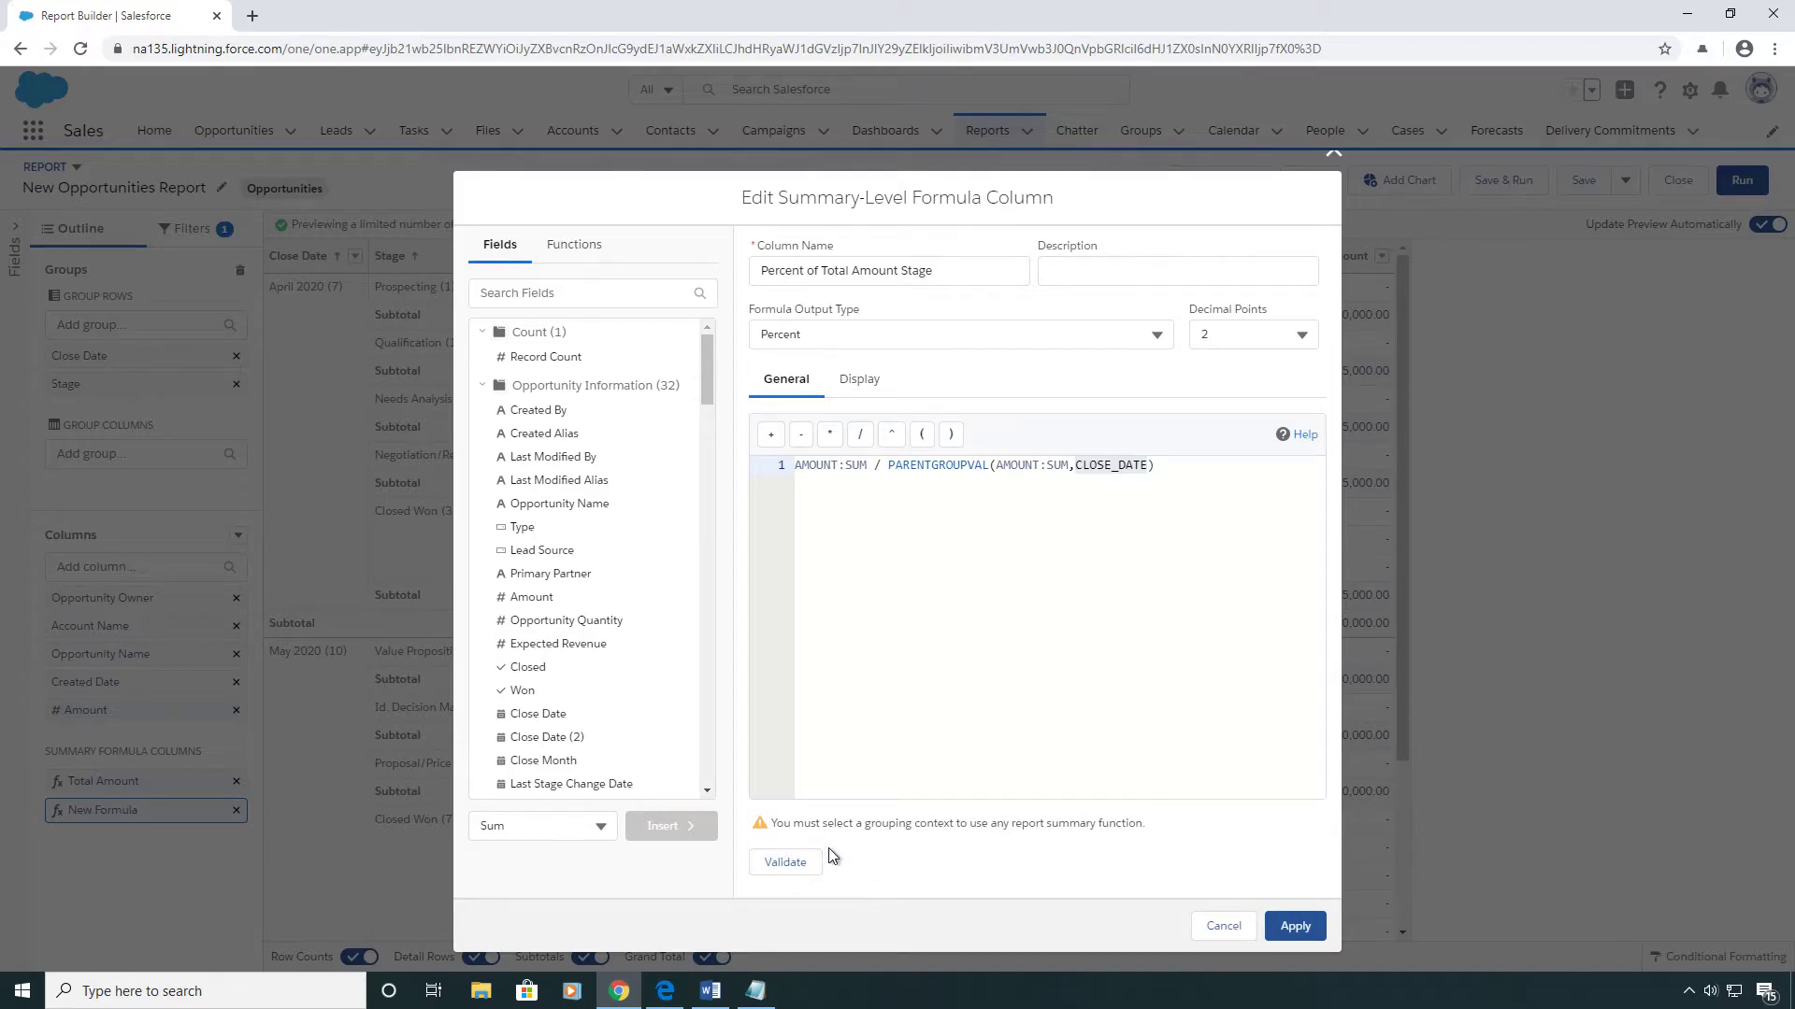
# - Display the formula for Specific Groups at the Stage row group and apply the column to the report
pyautogui.click(855, 383)
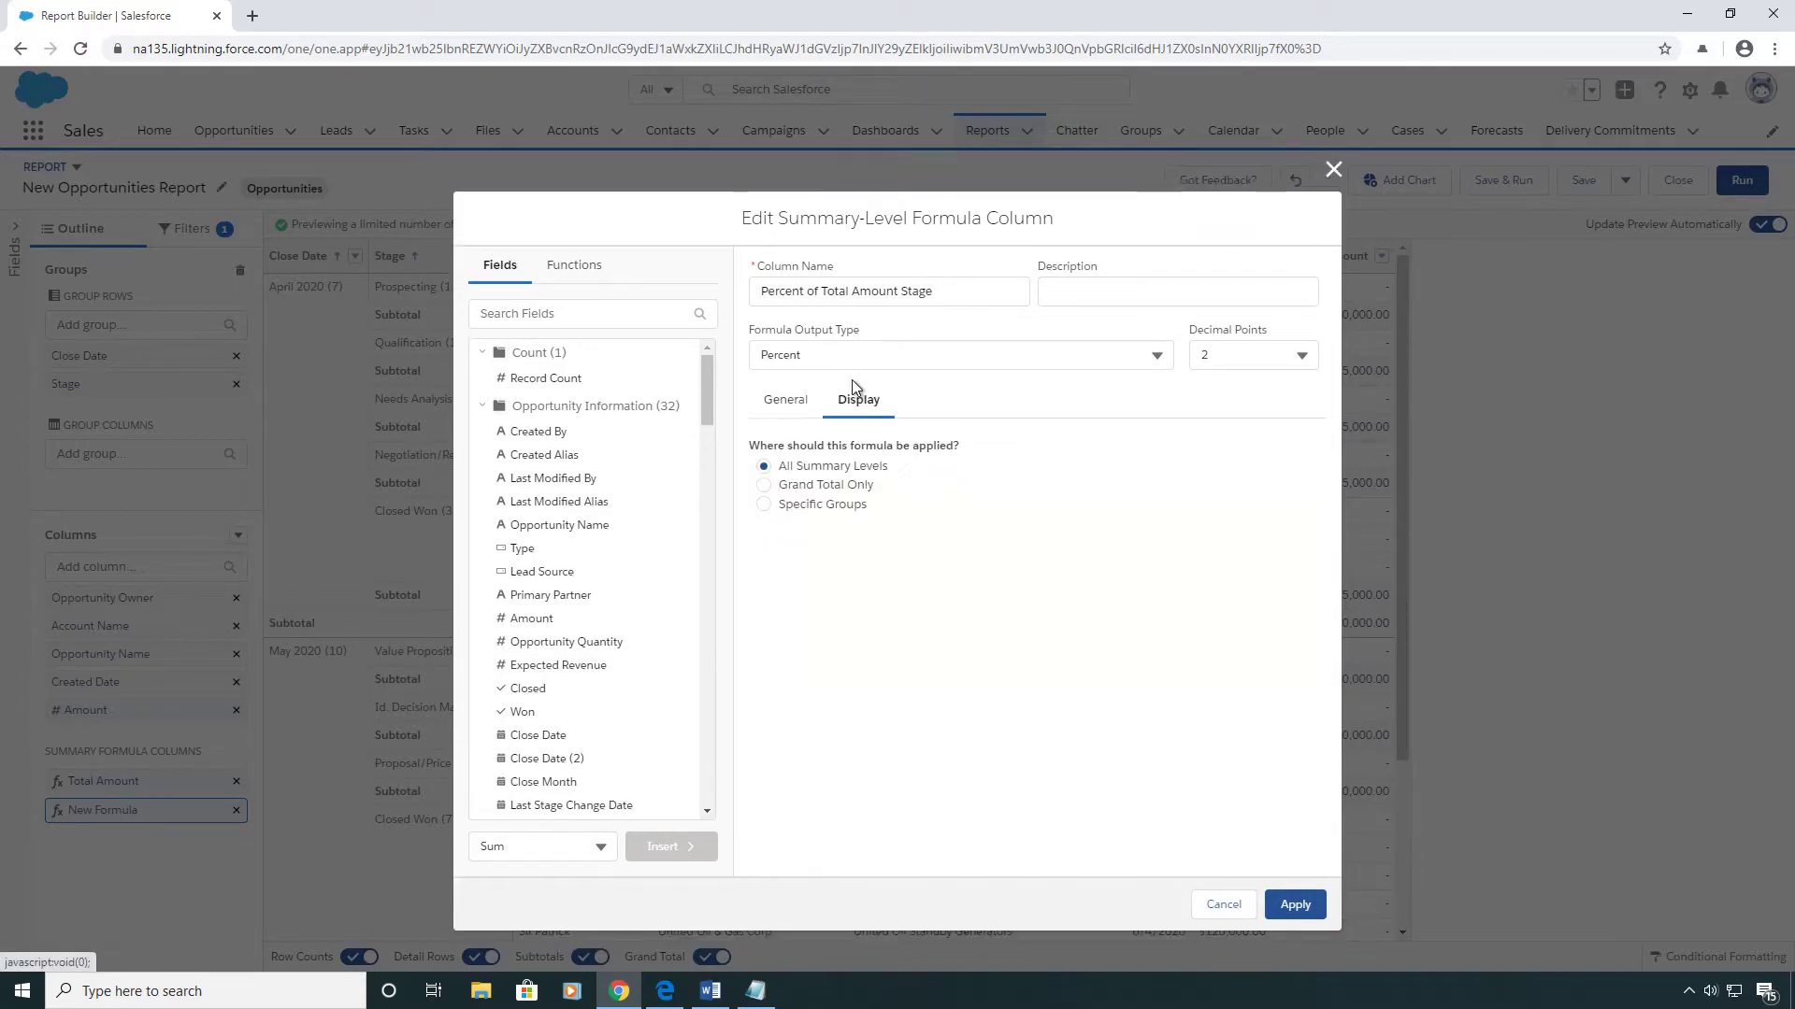
pyautogui.click(767, 505)
pyautogui.click(899, 572)
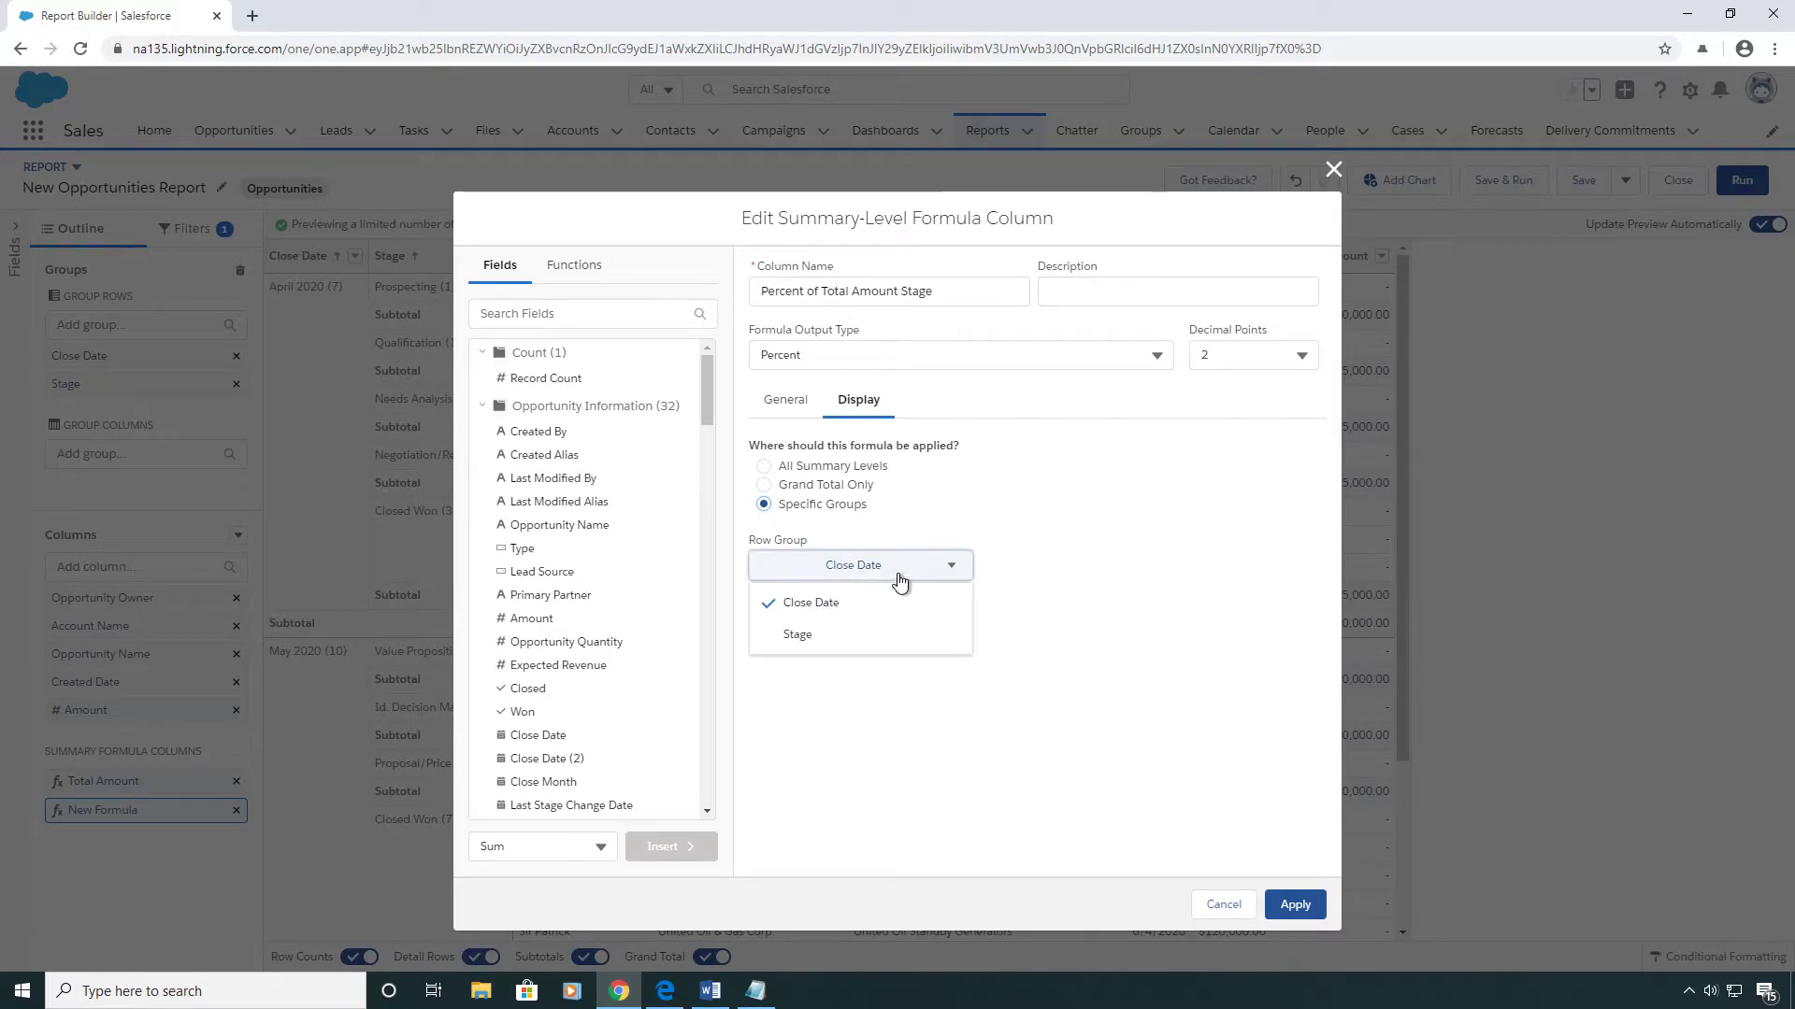
pyautogui.click(848, 650)
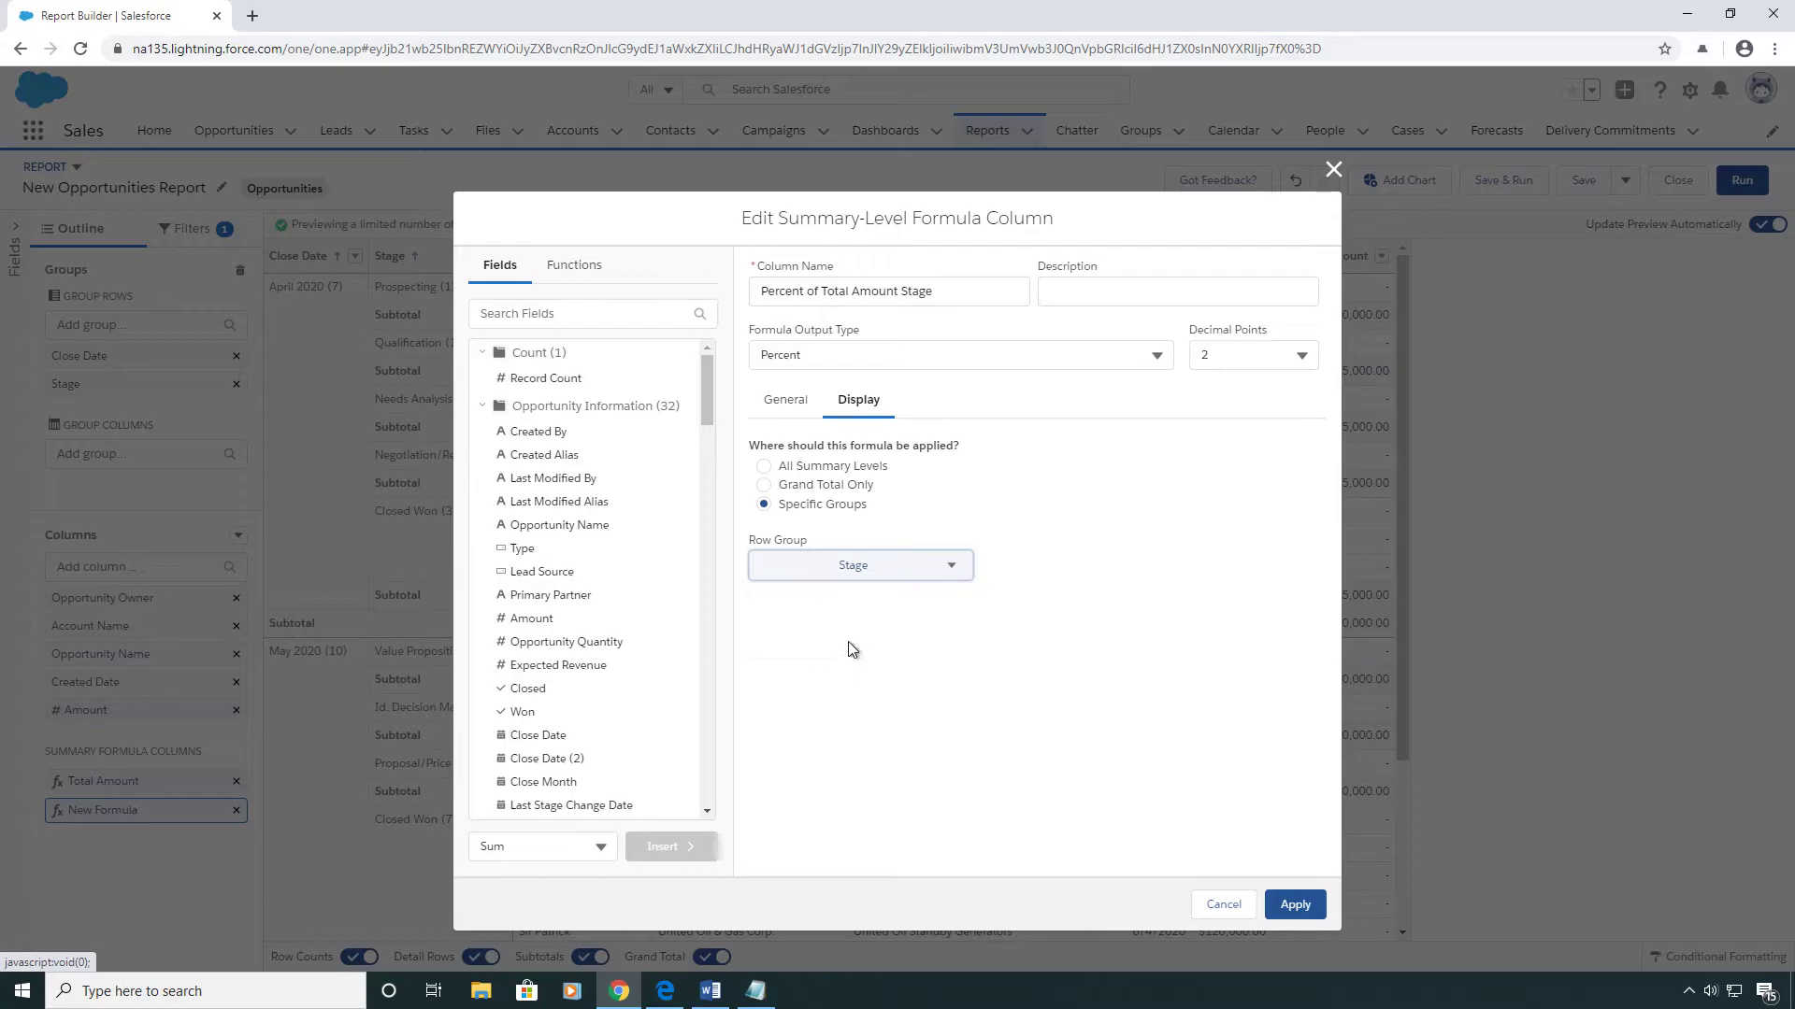
pyautogui.click(788, 408)
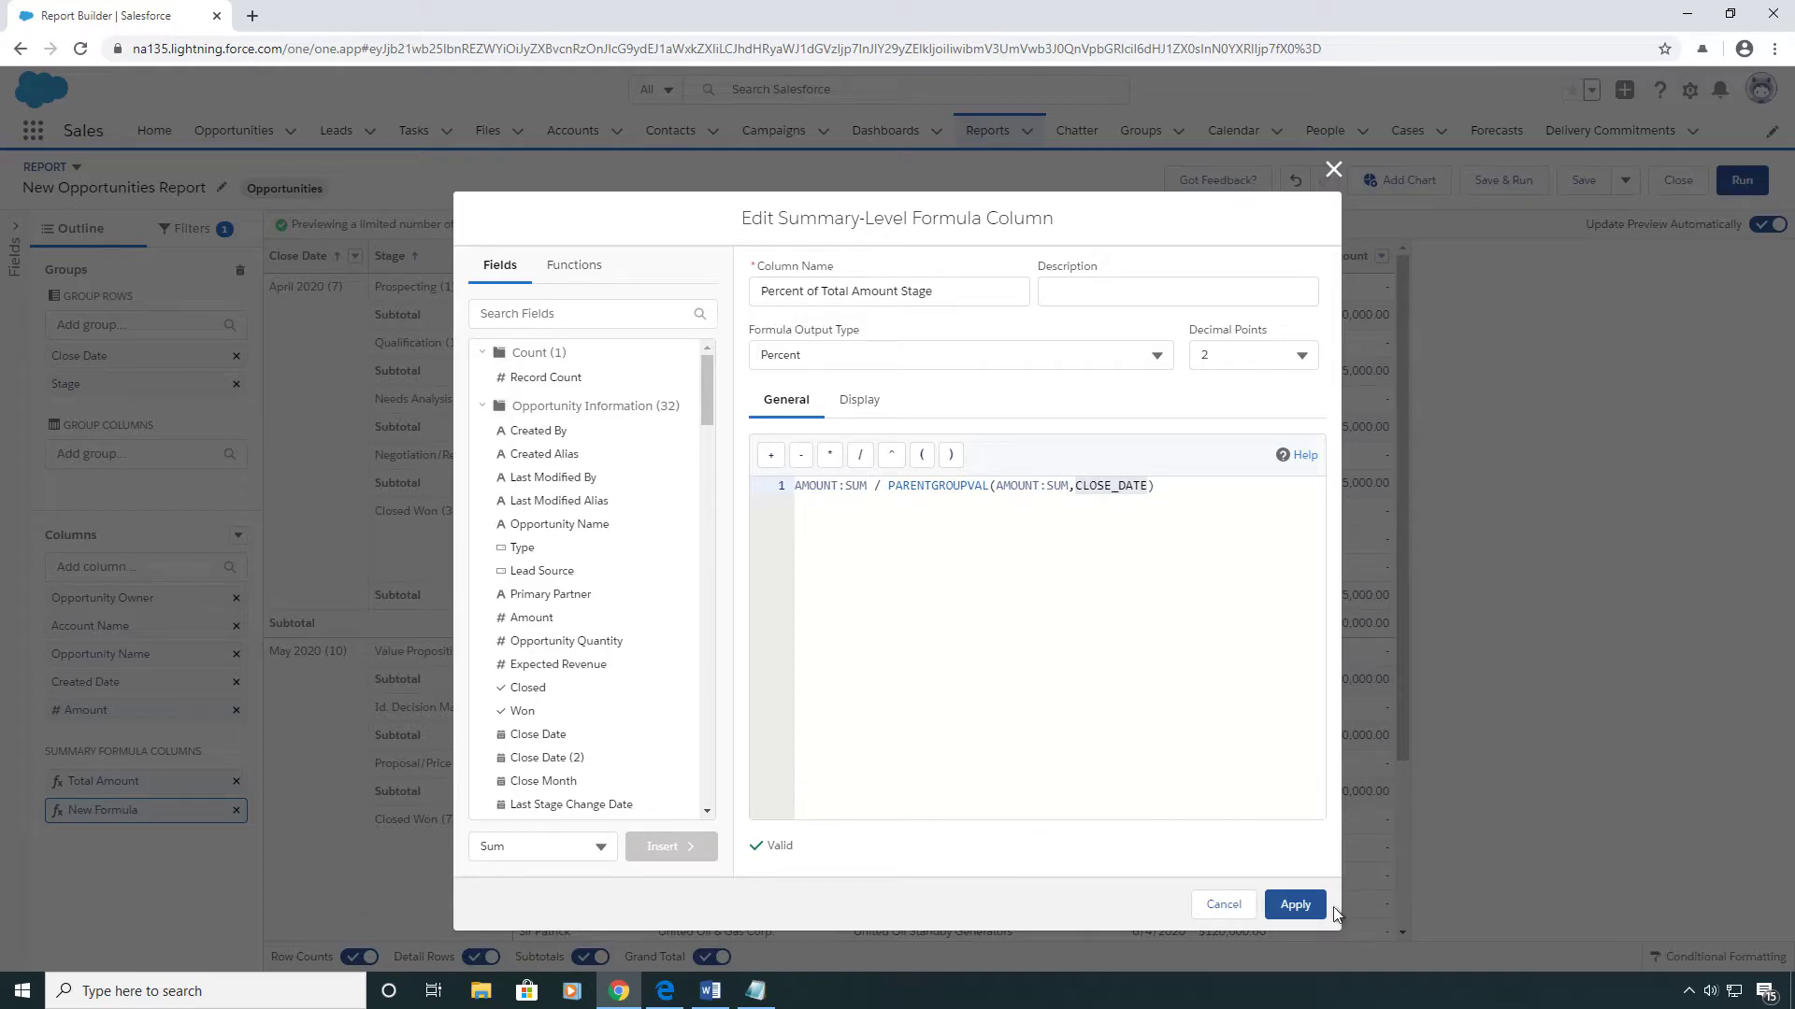
pyautogui.click(1296, 907)
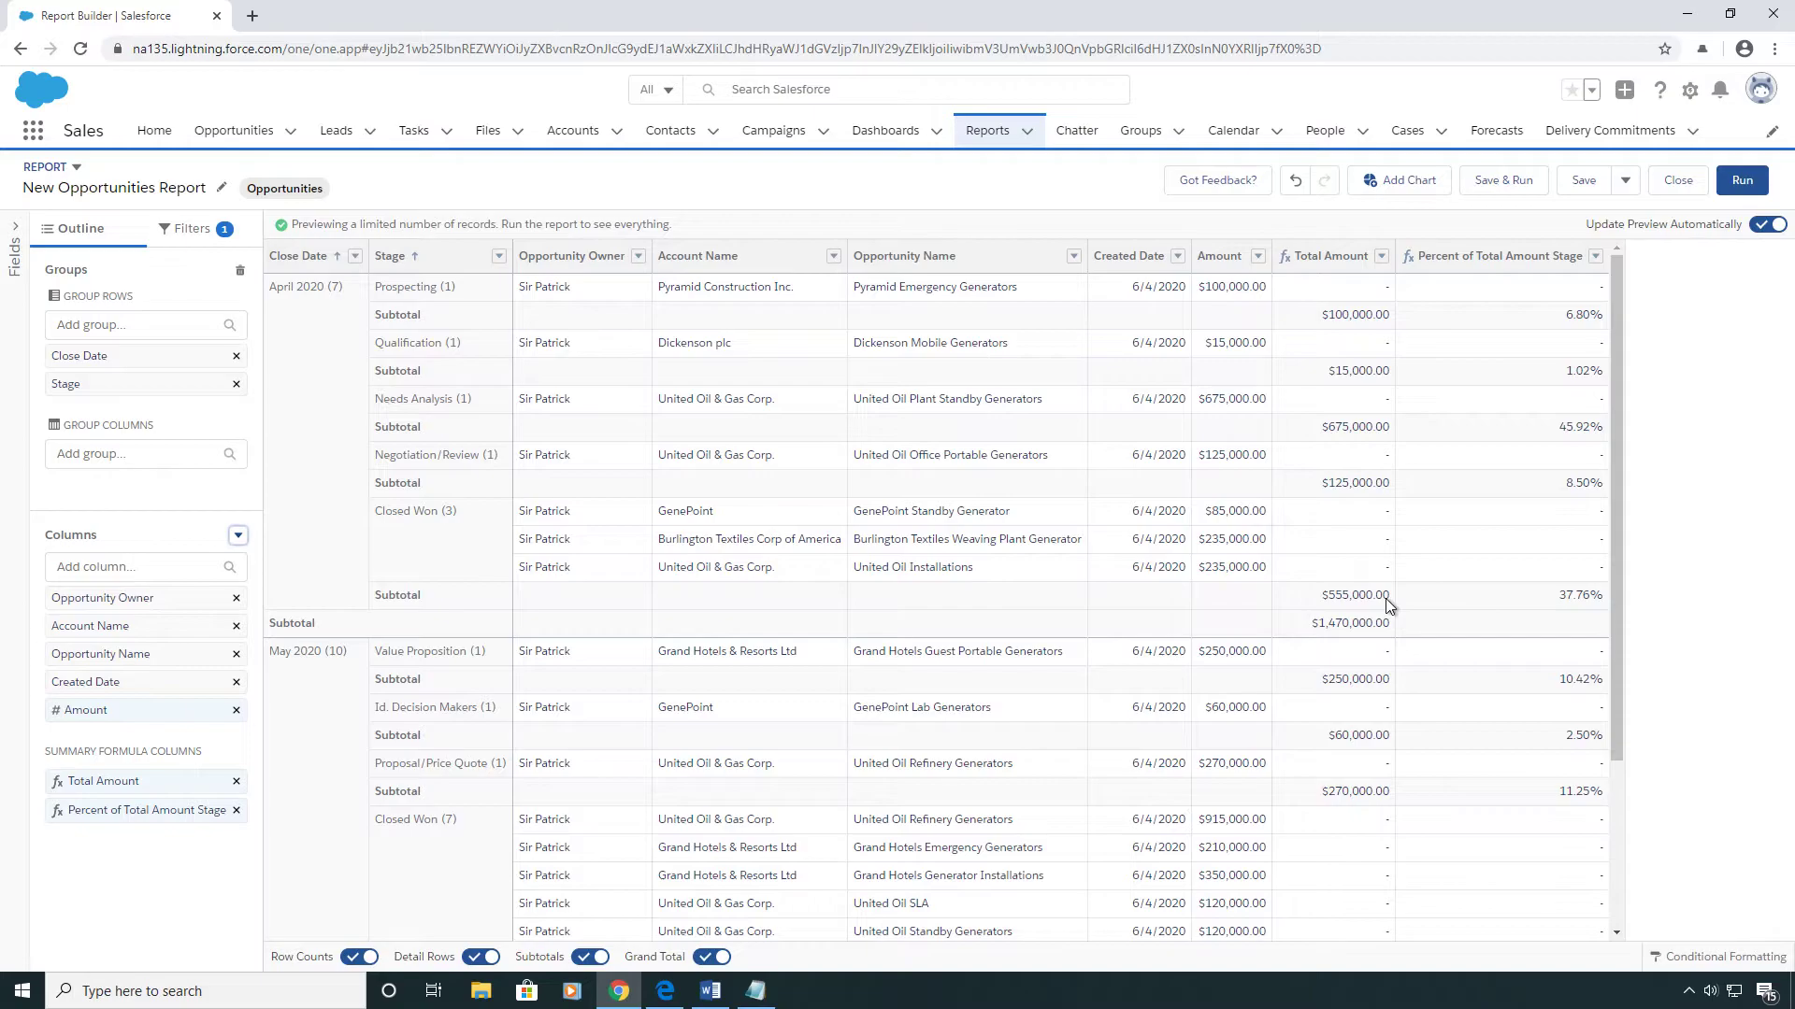
# - Add a chart of Total Amount by close date and set it to Stacked Column by stage
pyautogui.click(1415, 192)
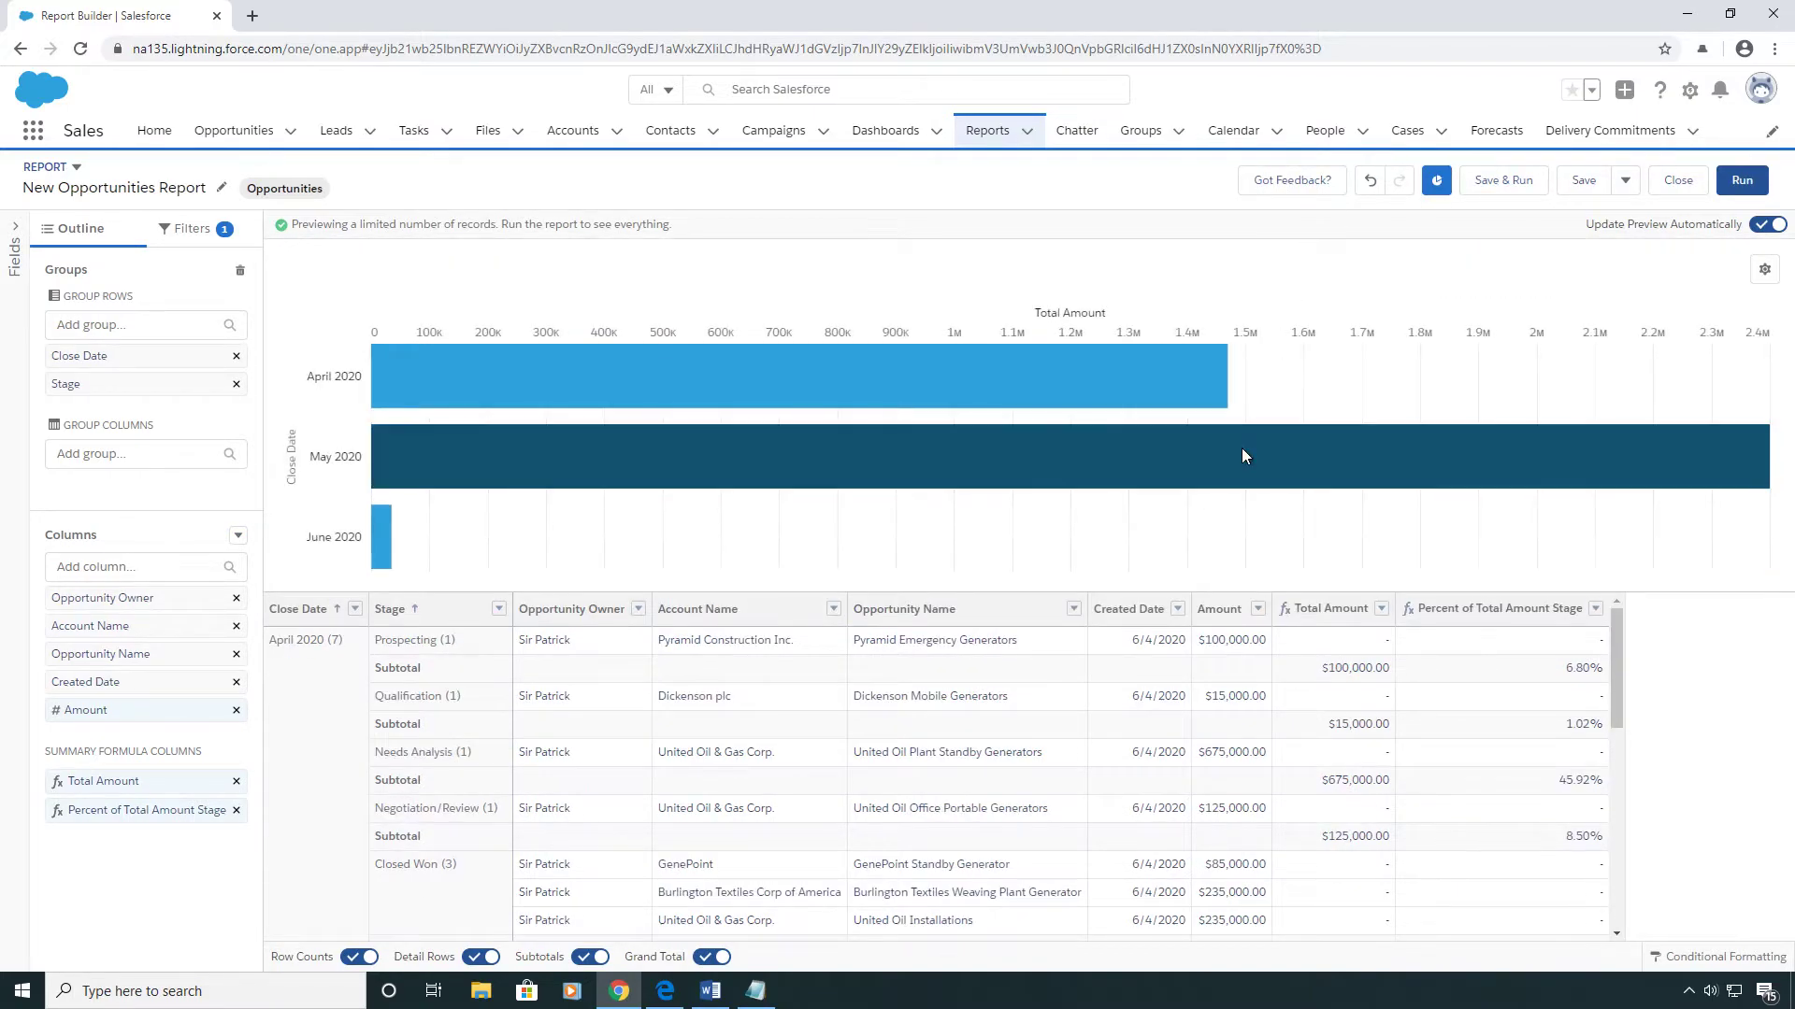
pyautogui.click(1763, 275)
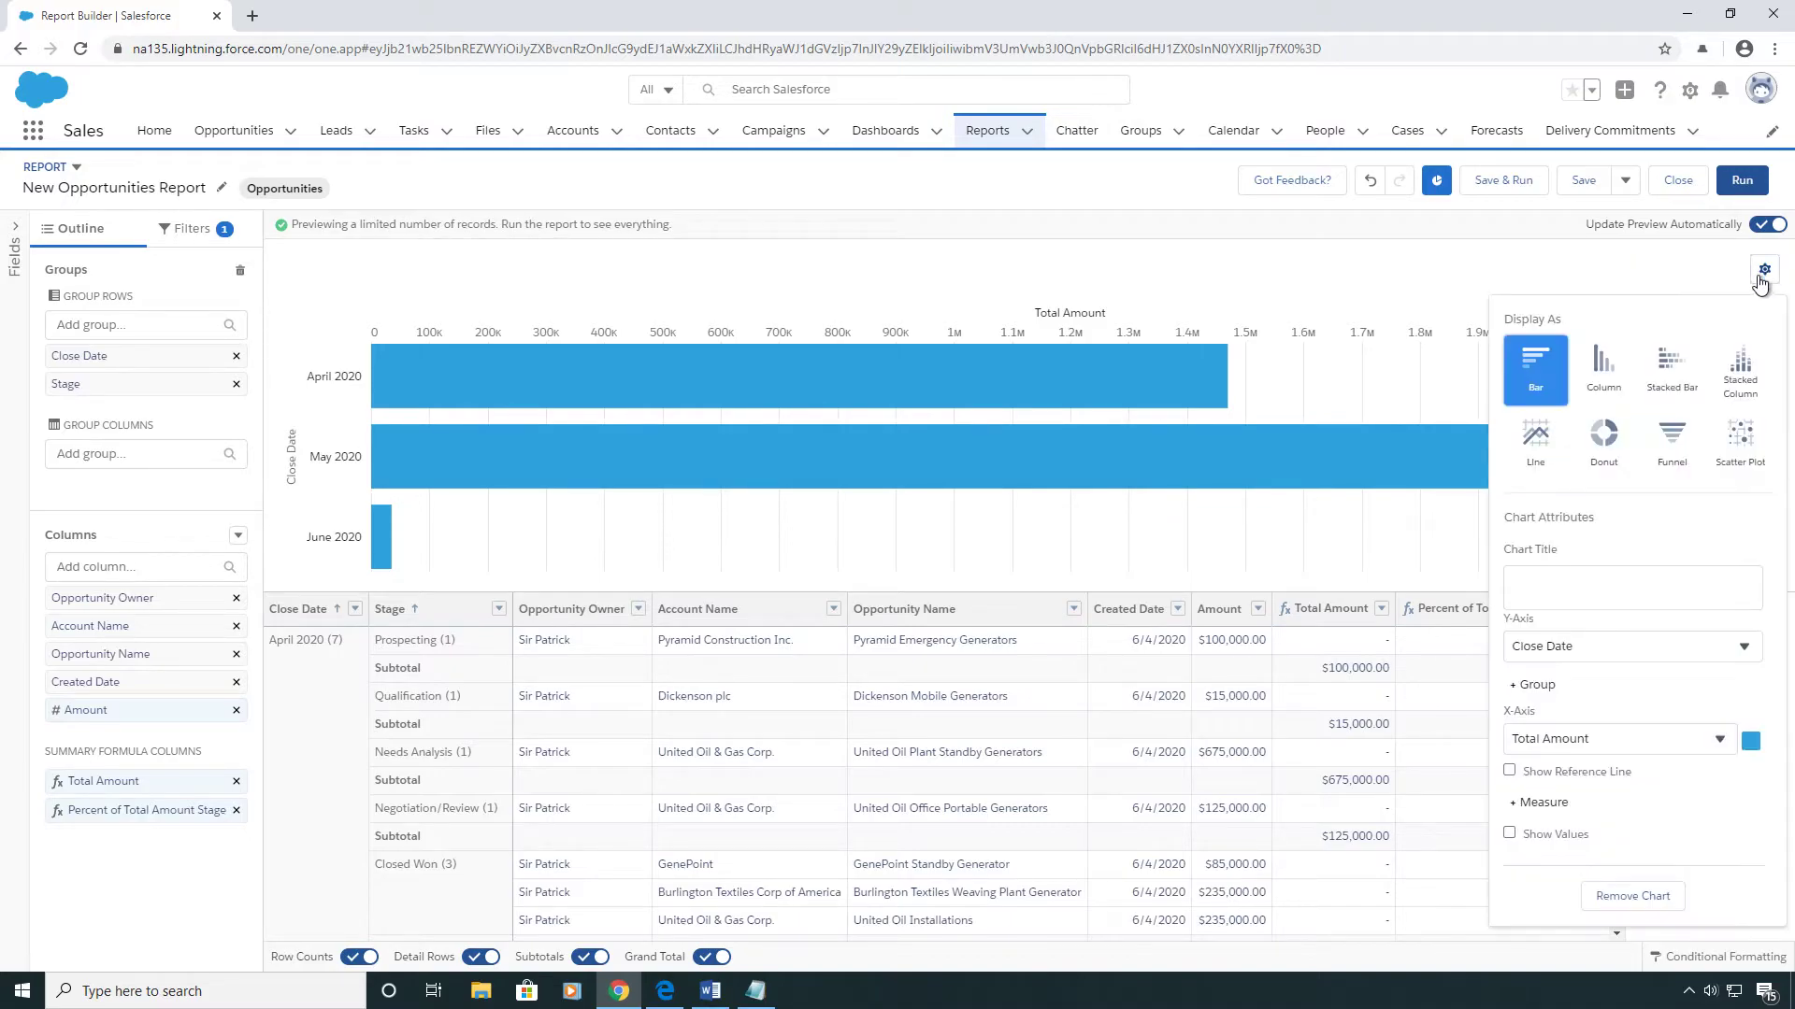
pyautogui.click(1744, 371)
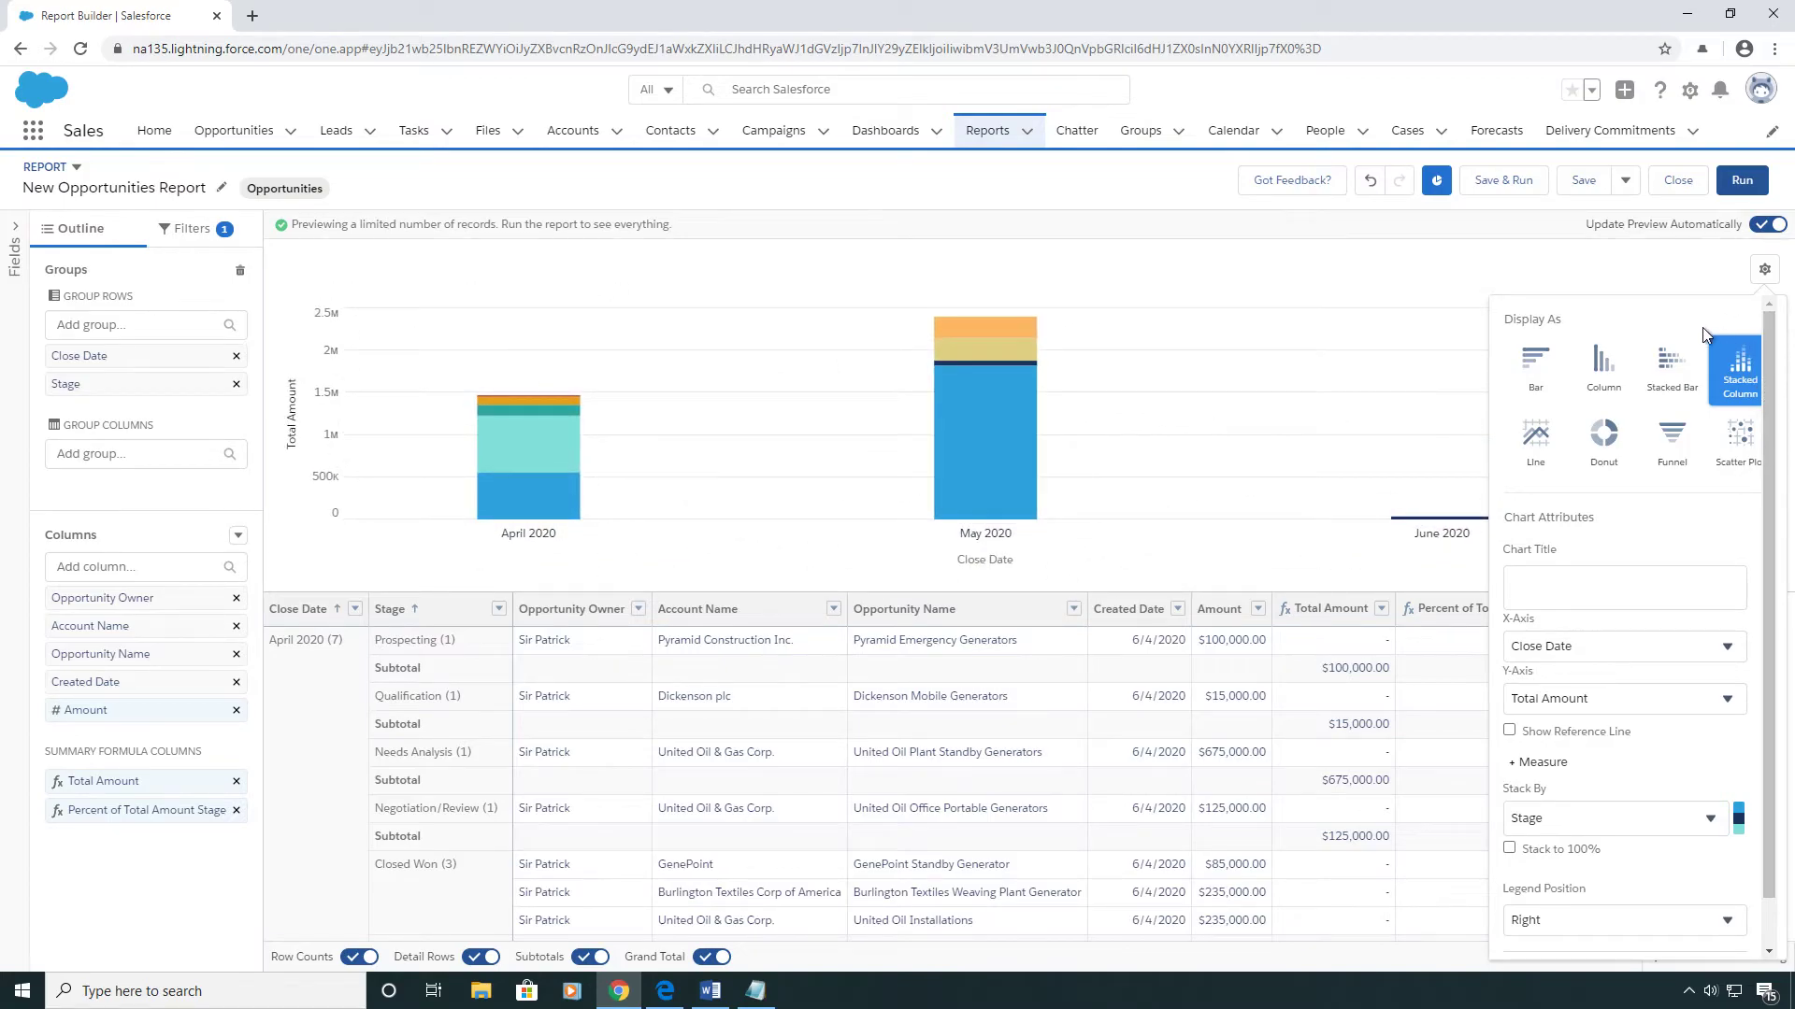
pyautogui.click(1489, 392)
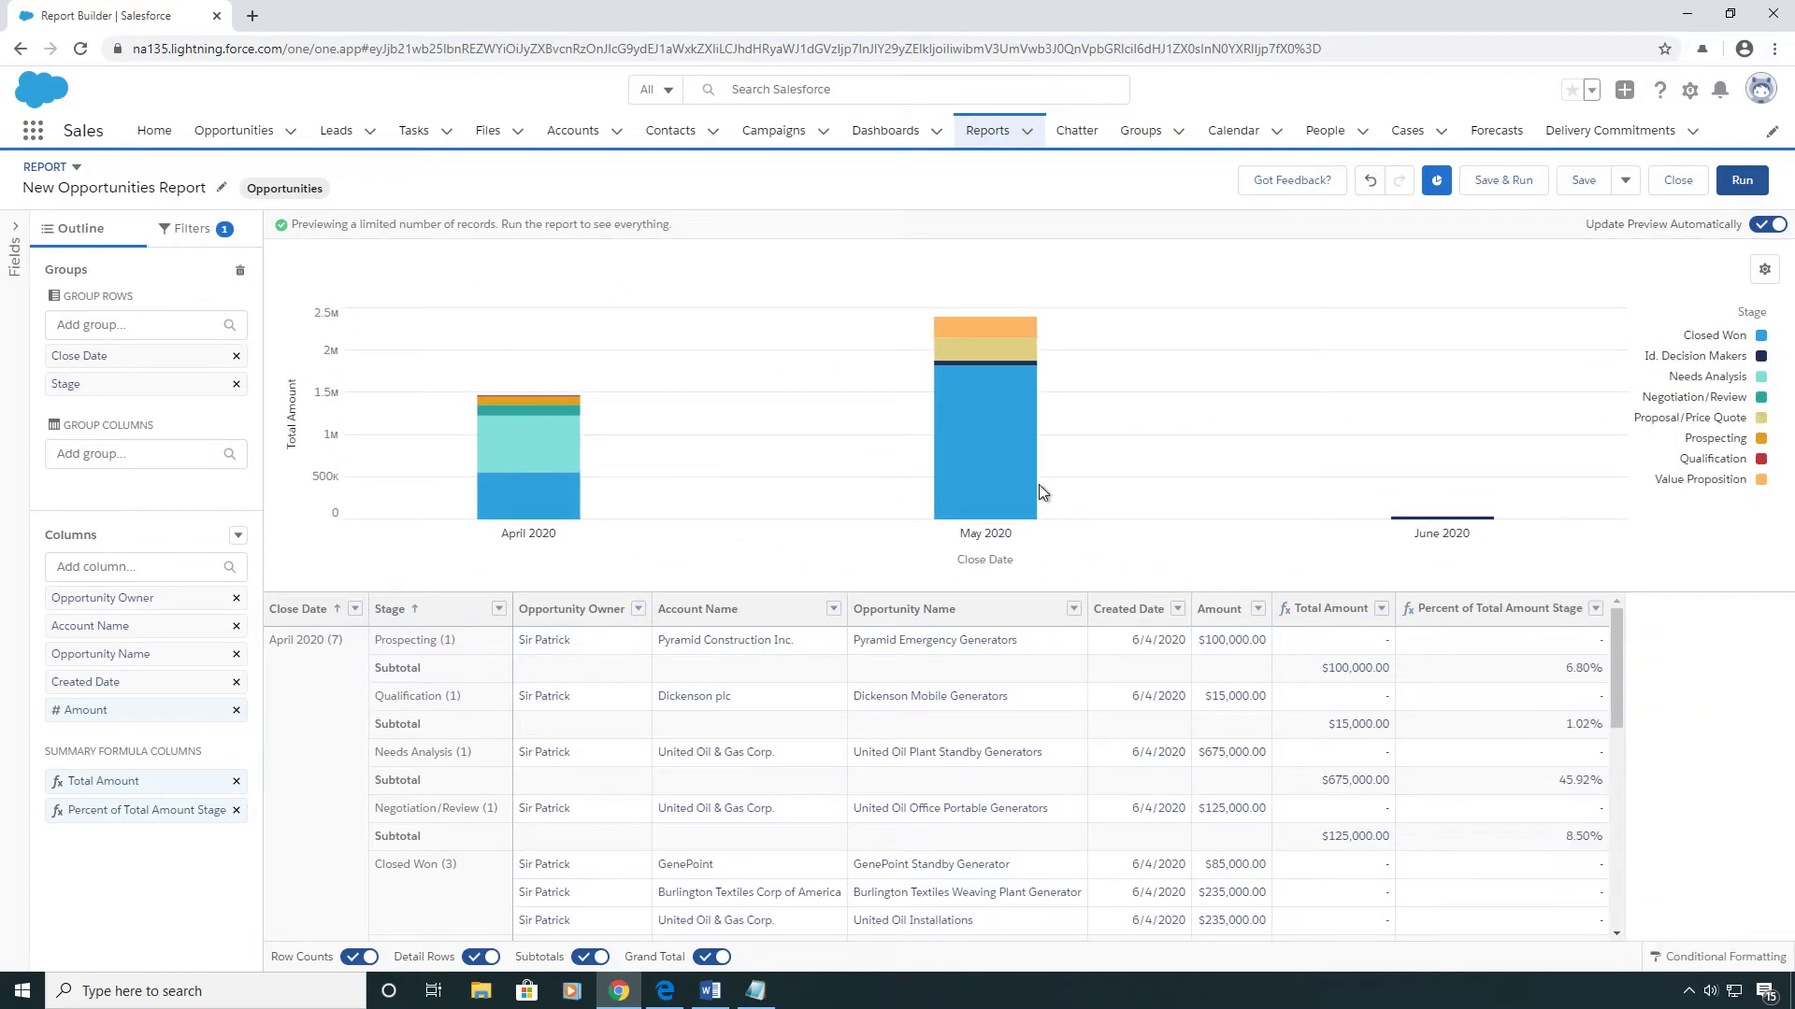
pyautogui.moveTo(985, 442)
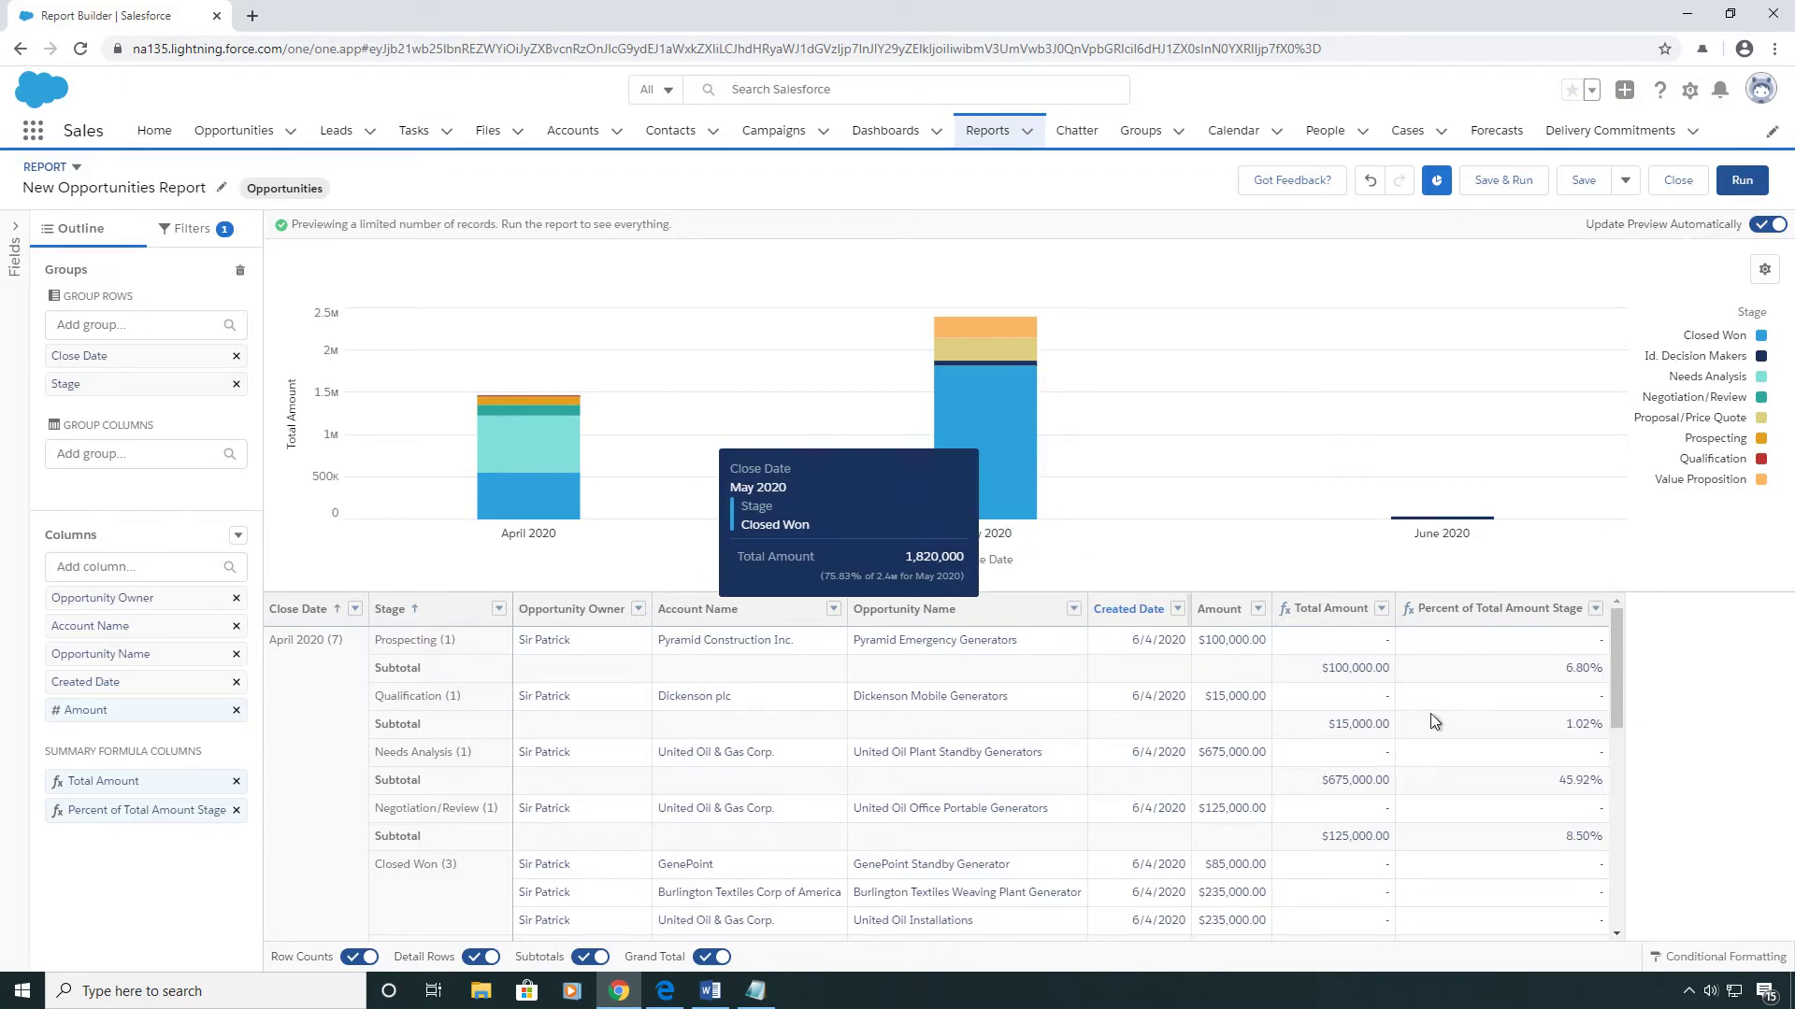
pyautogui.moveTo(1614, 672); pyautogui.dragTo(1616, 886)
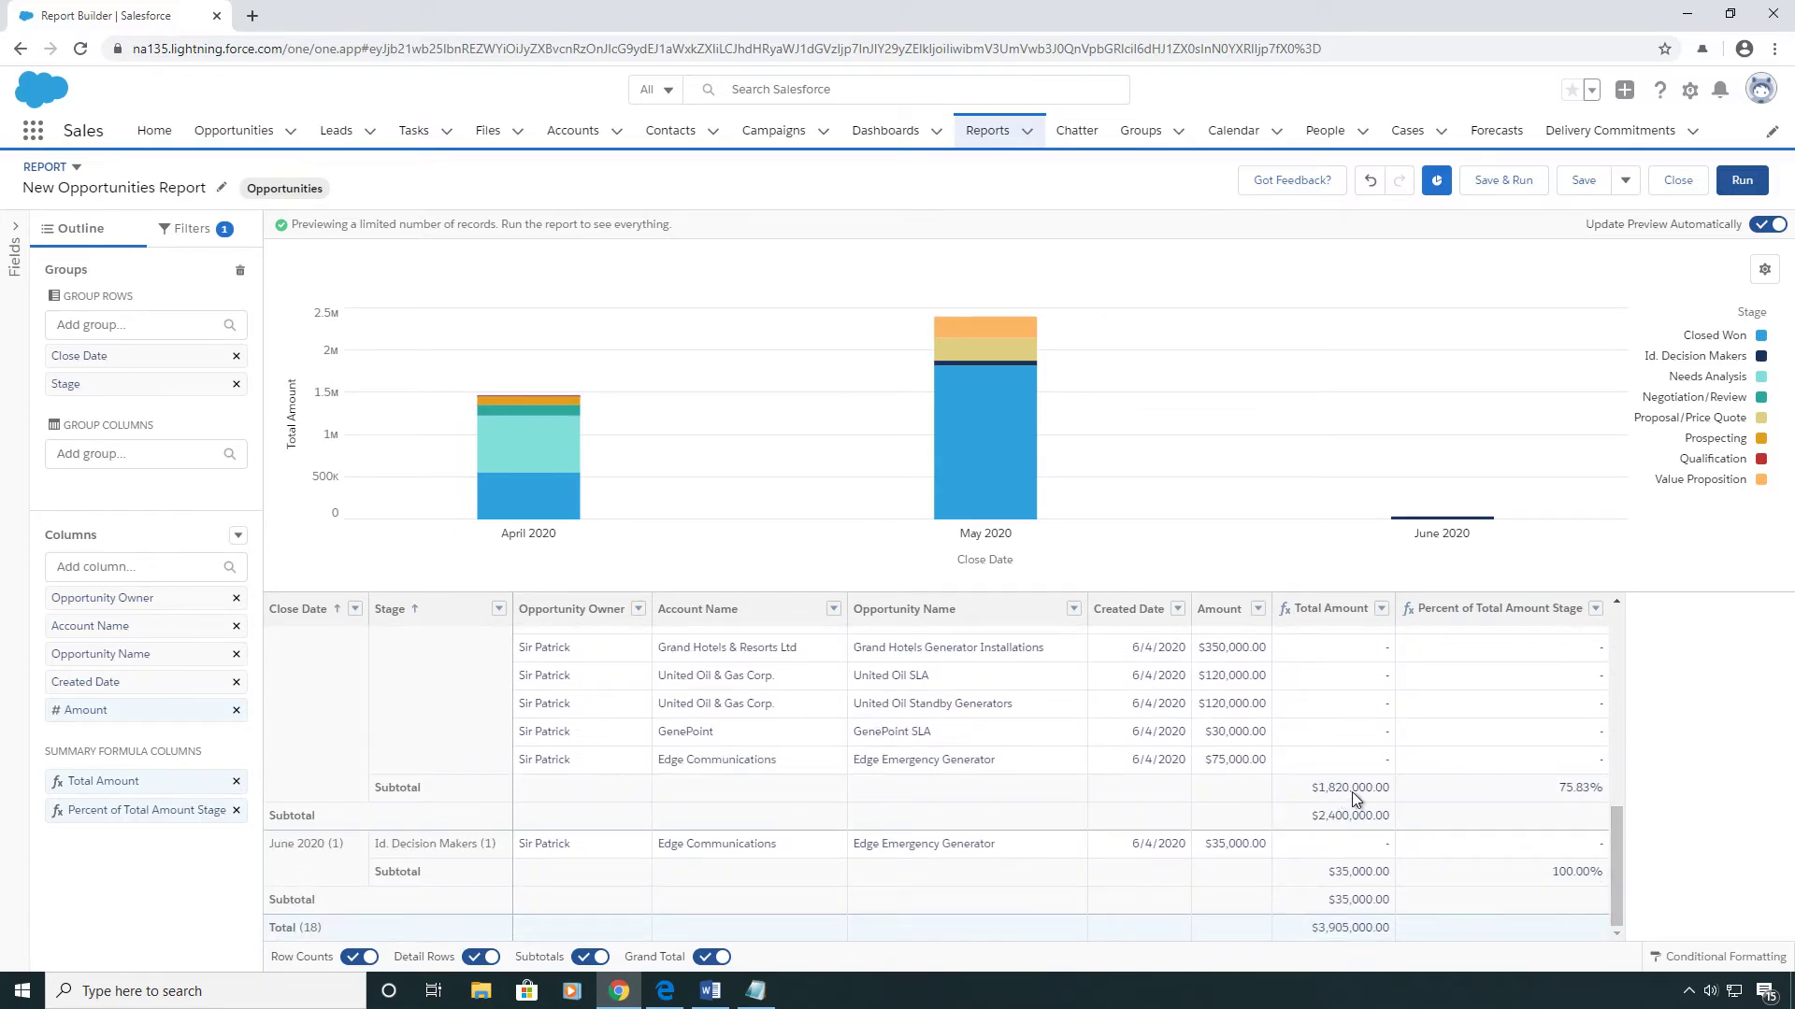
pyautogui.scroll(1, 1349, 798)
pyautogui.scroll(1, 428, 826)
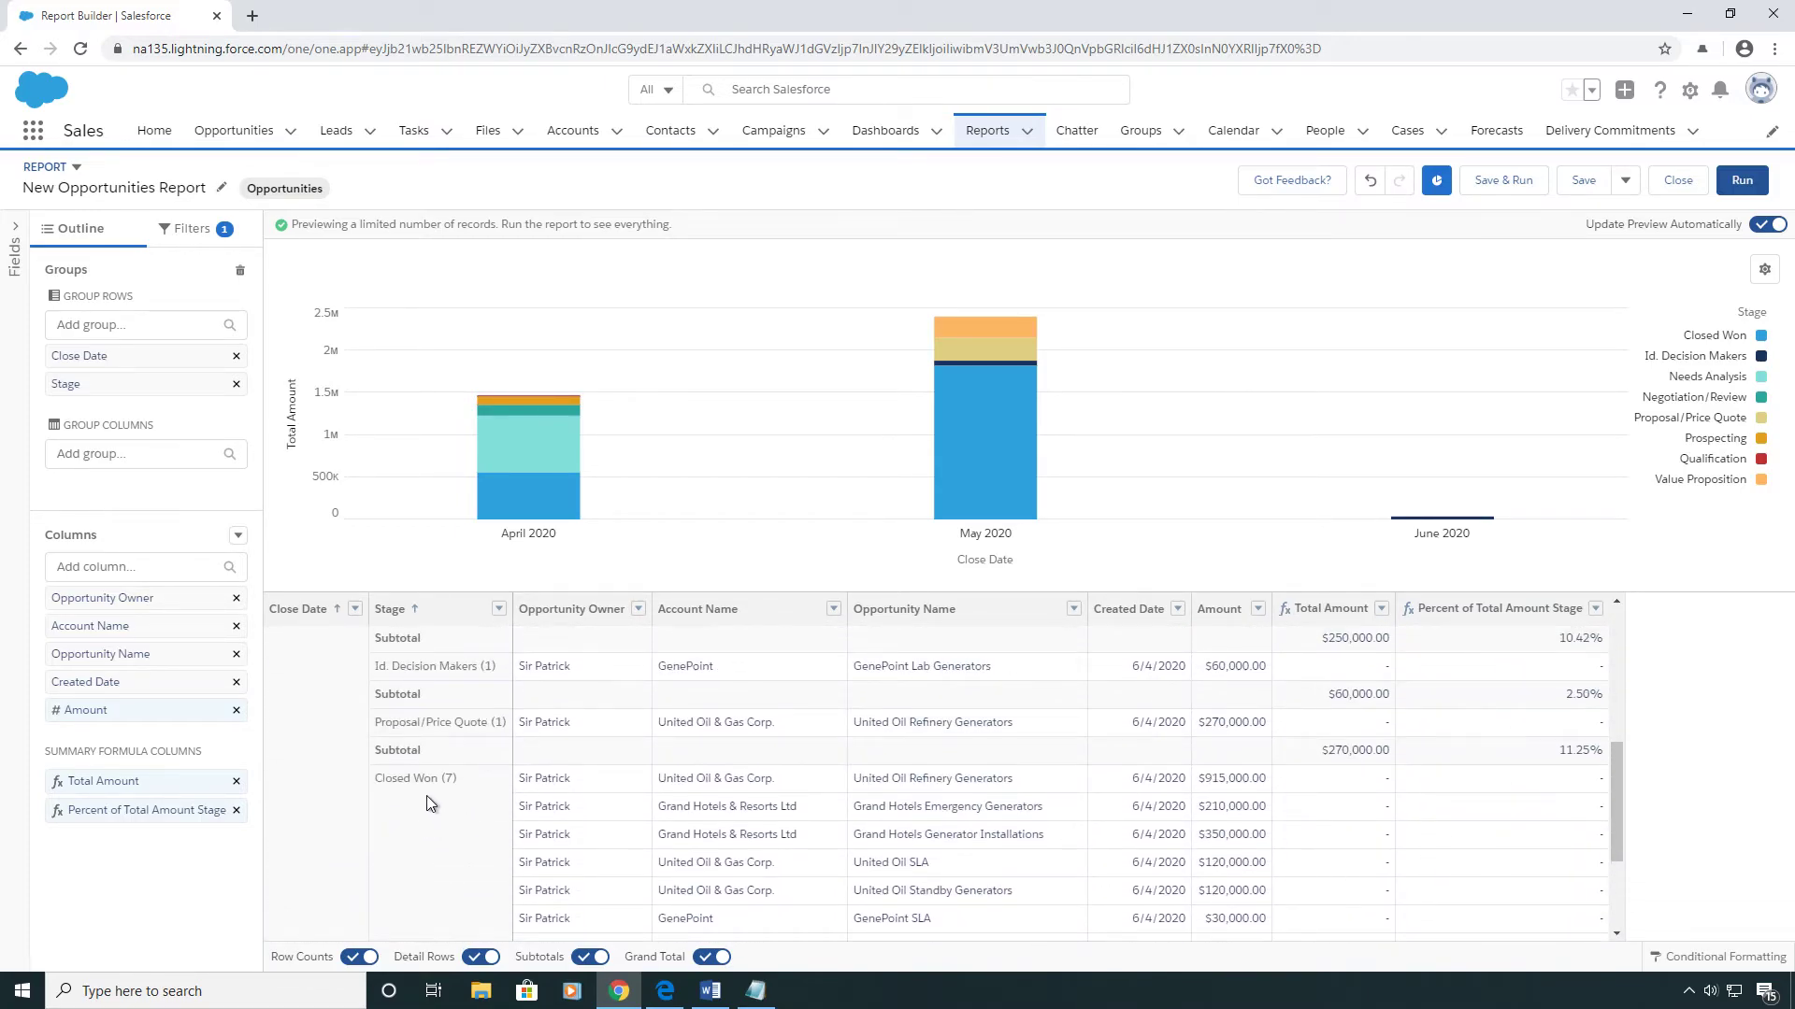
pyautogui.scroll(1, 426, 795)
pyautogui.scroll(-1, 492, 736)
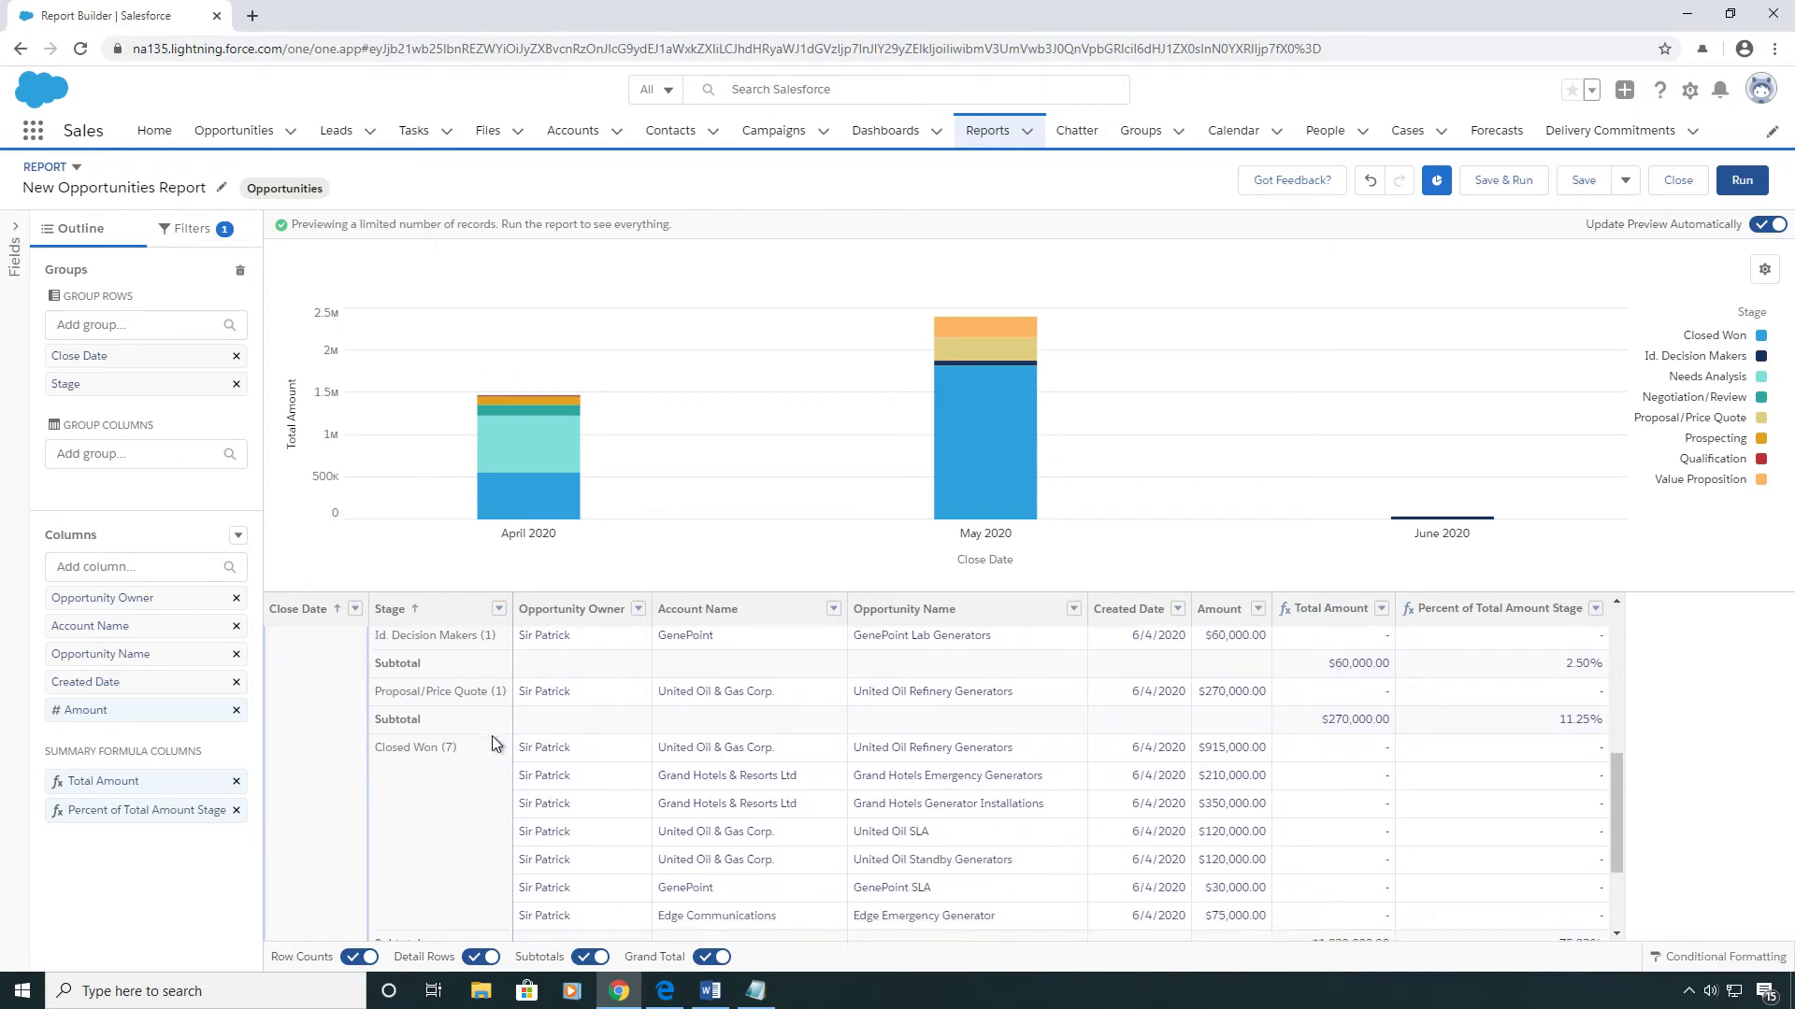
pyautogui.scroll(-2, 491, 736)
pyautogui.scroll(1, 427, 711)
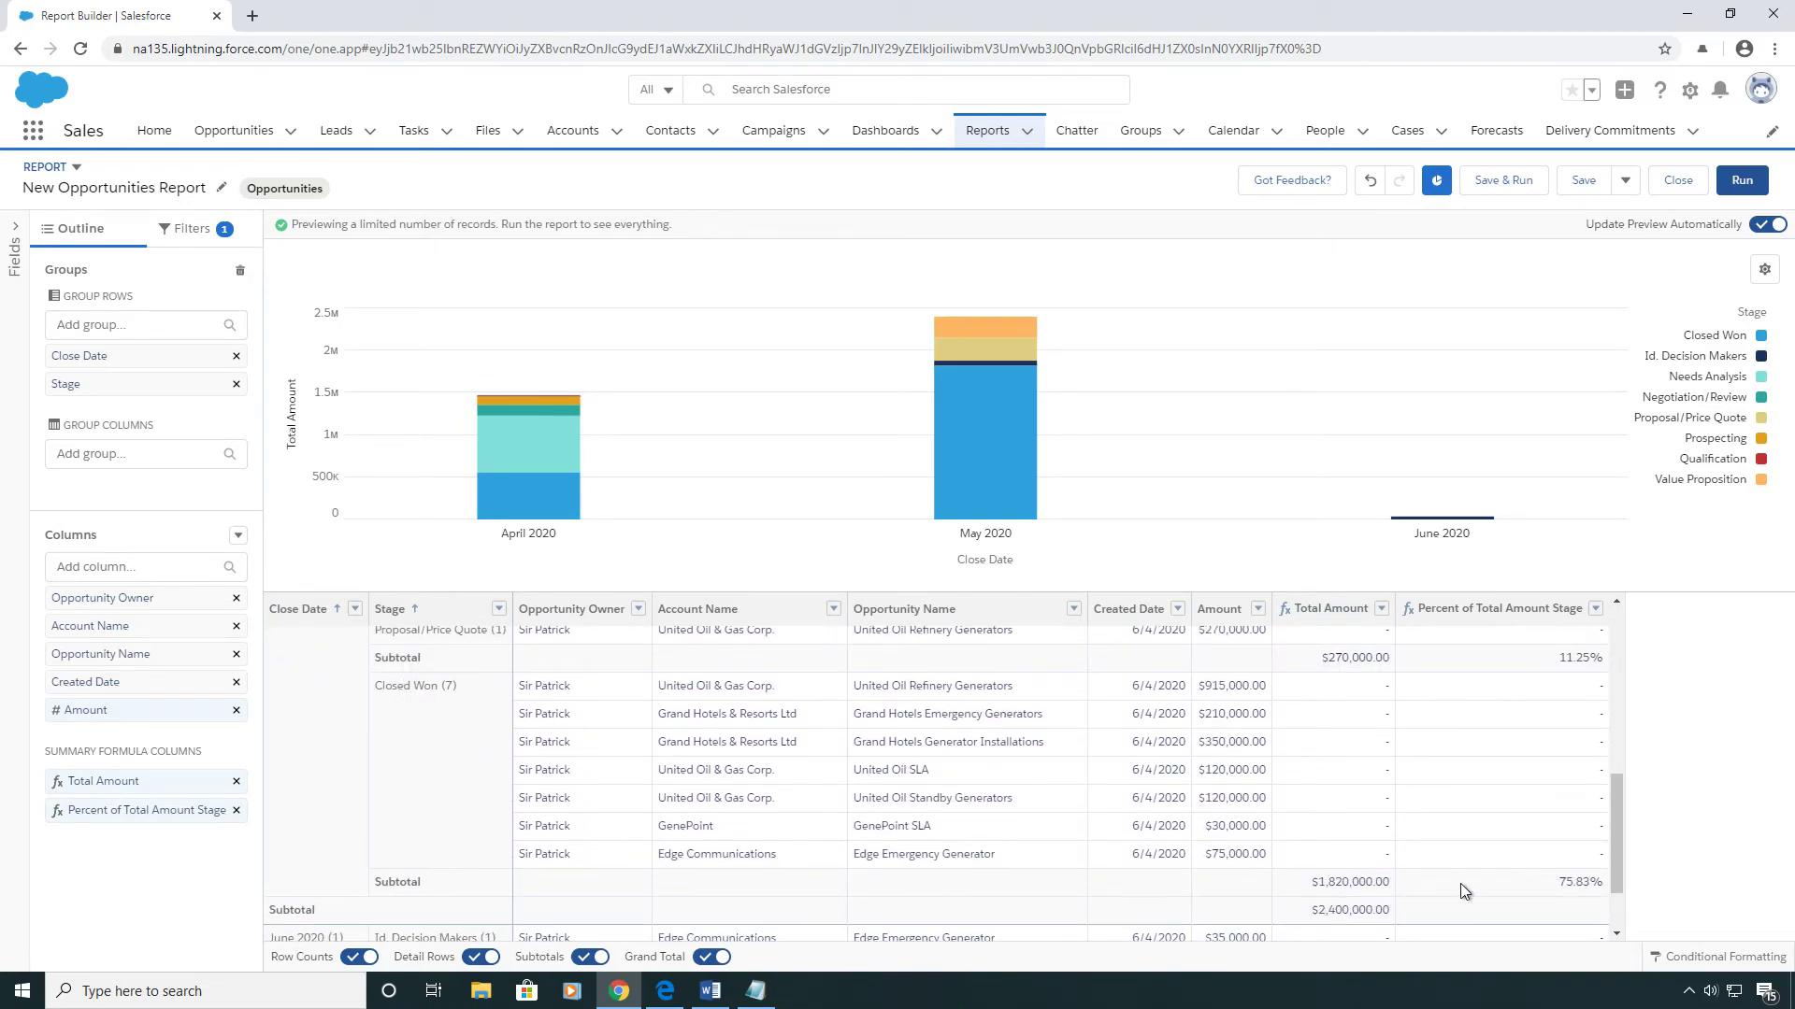
pyautogui.moveTo(1552, 880); pyautogui.dragTo(1594, 880)
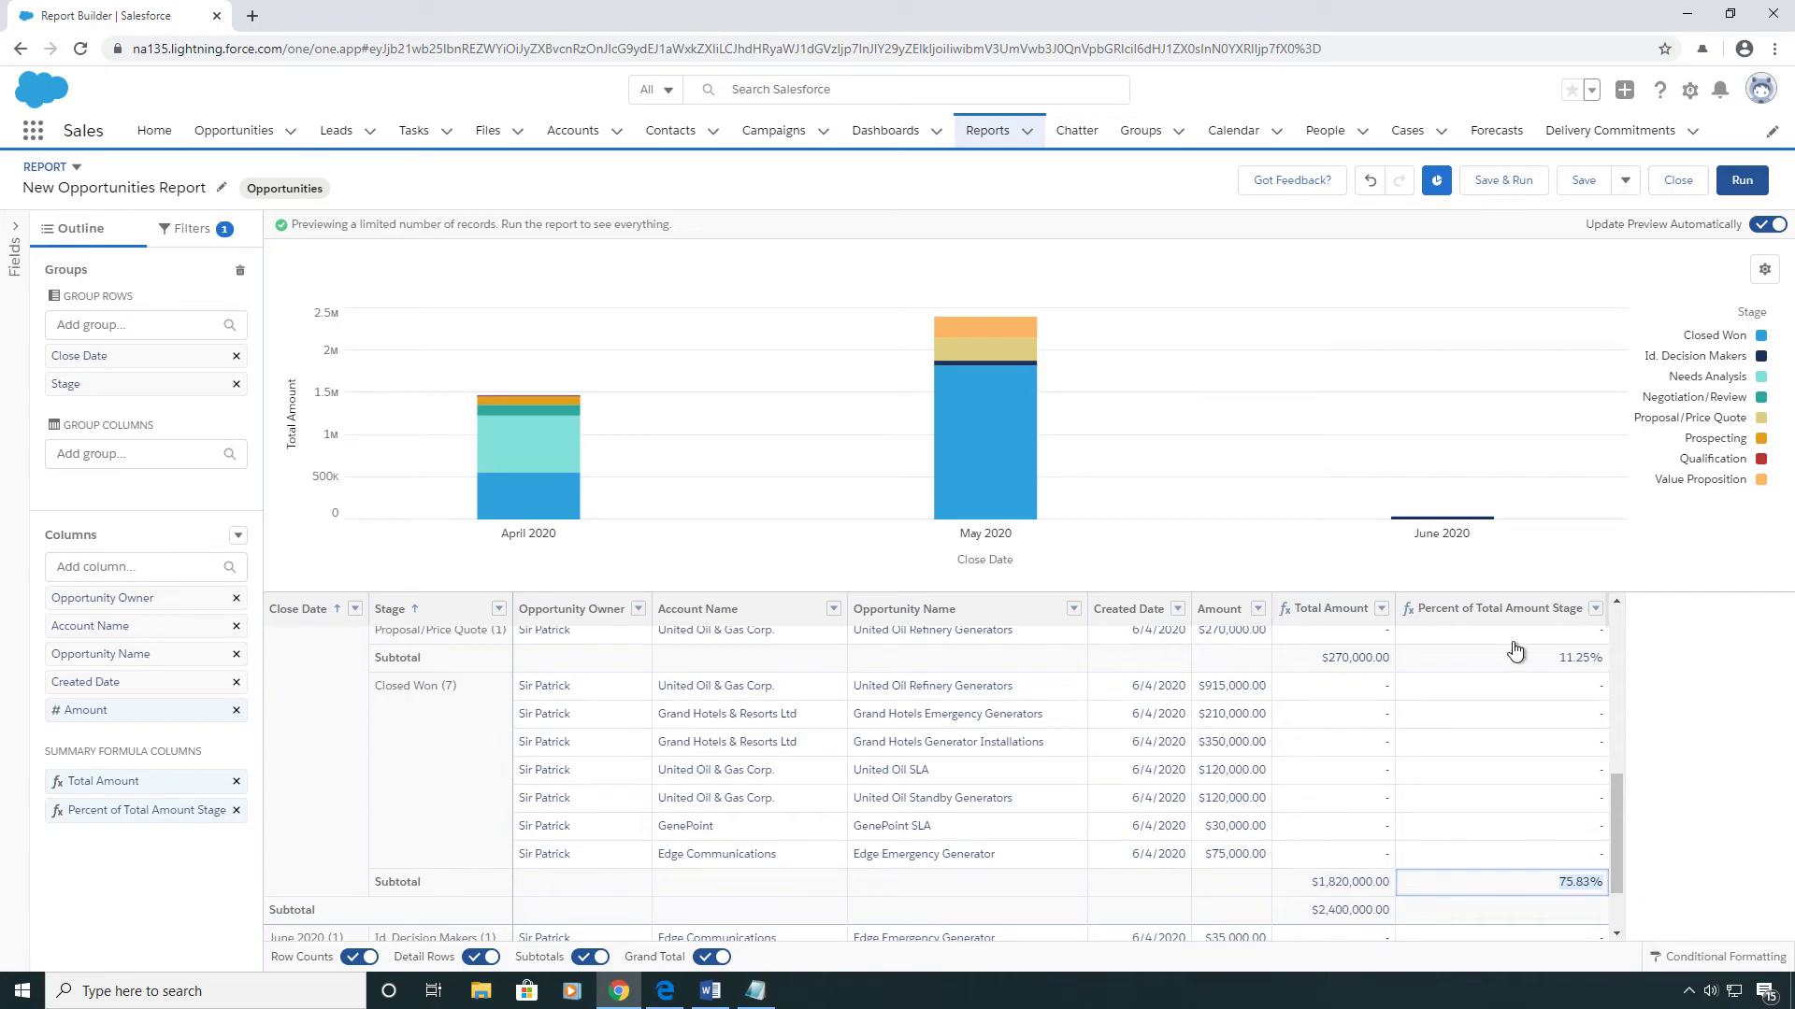